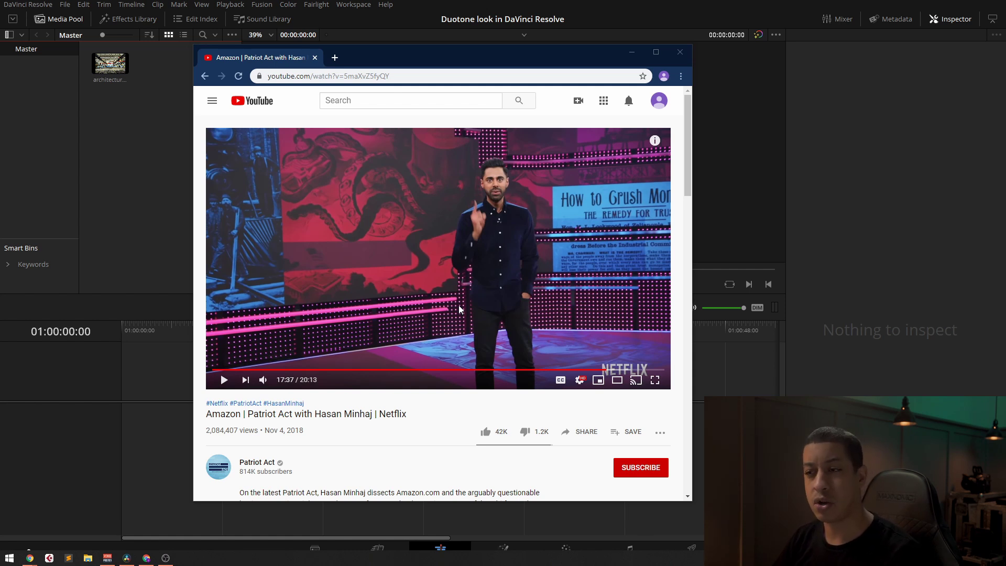
Step: Mute the Patriot Act video and pause it on the pink stage scene at 11:30
click(263, 379)
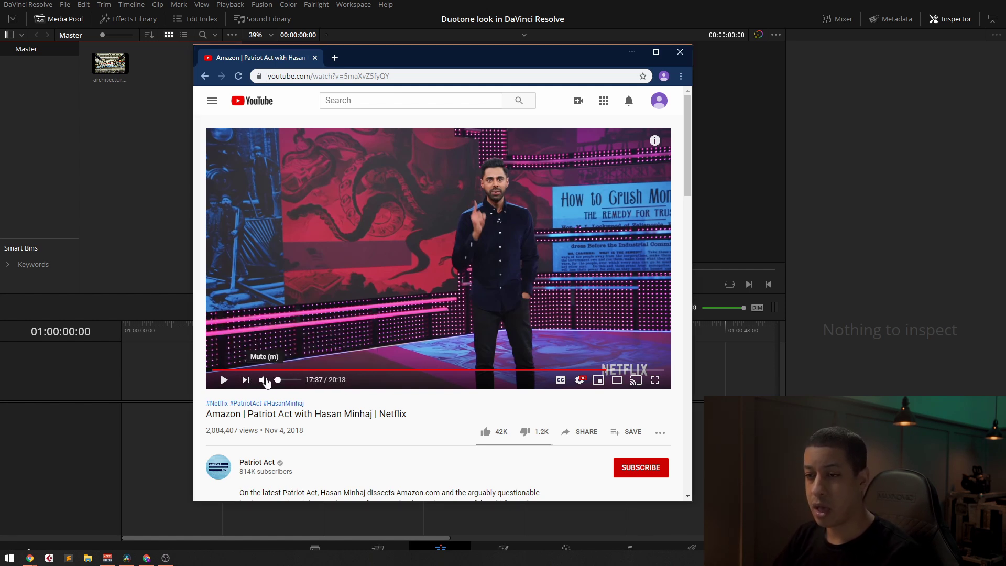
click(327, 343)
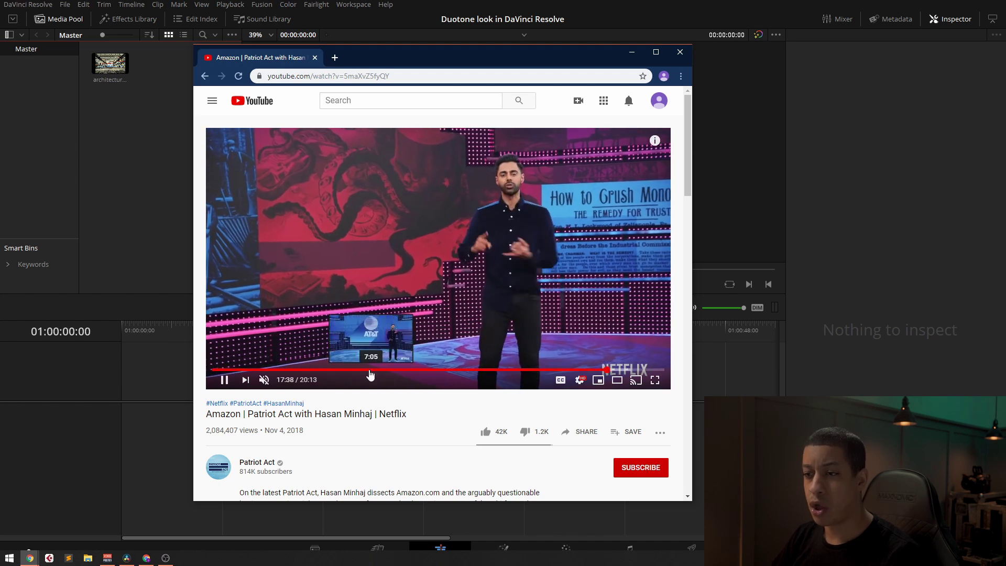
click(368, 369)
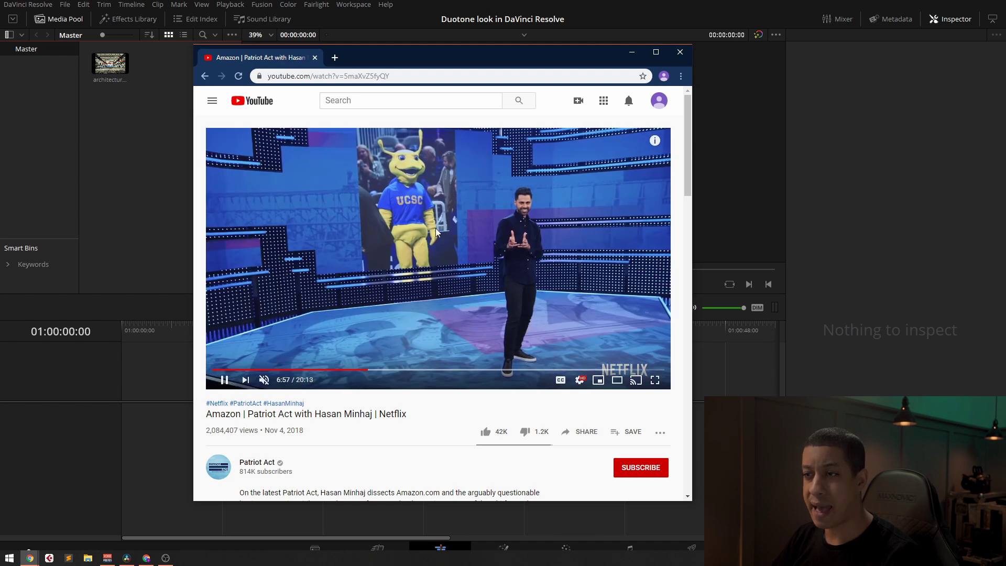
click(260, 369)
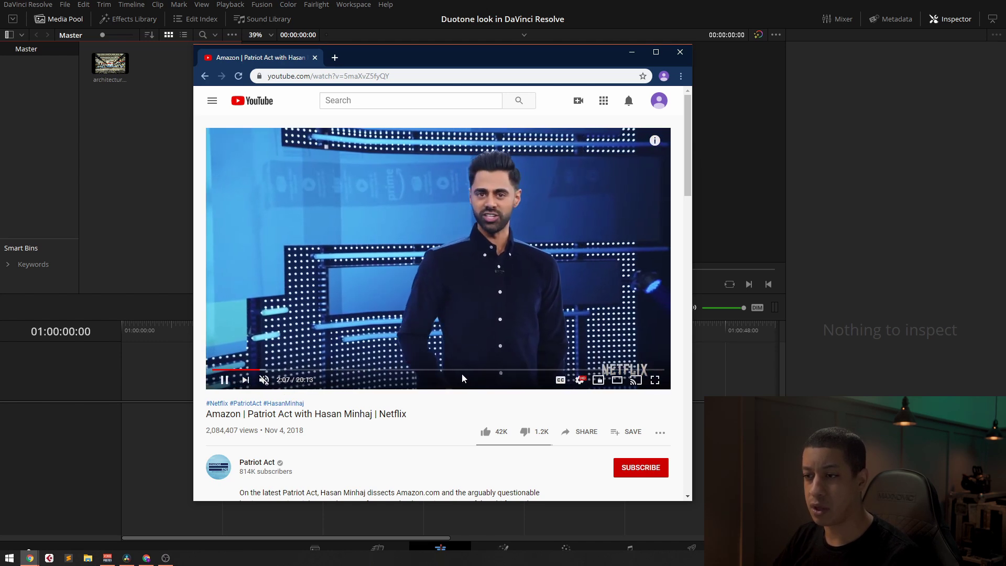
click(469, 369)
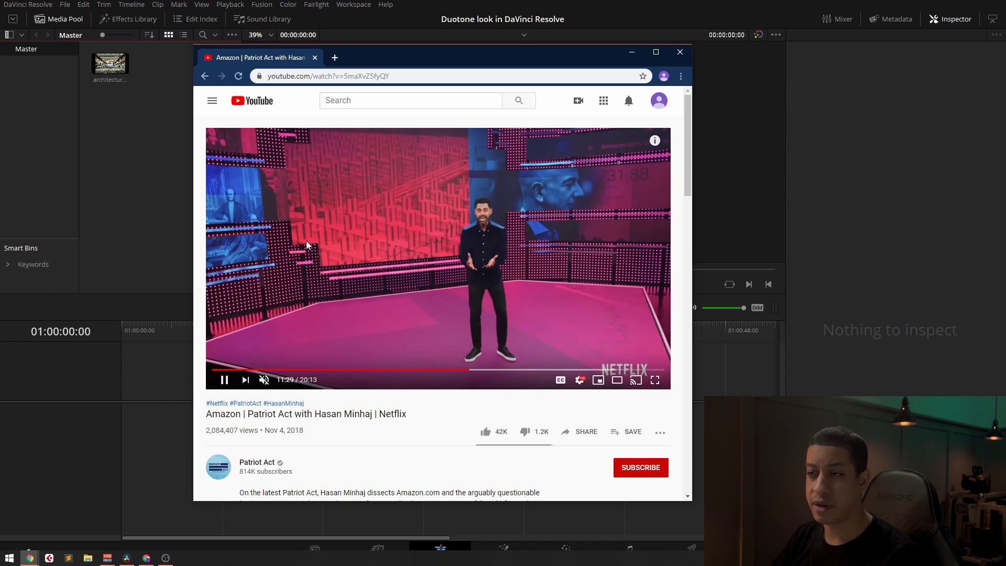
click(306, 244)
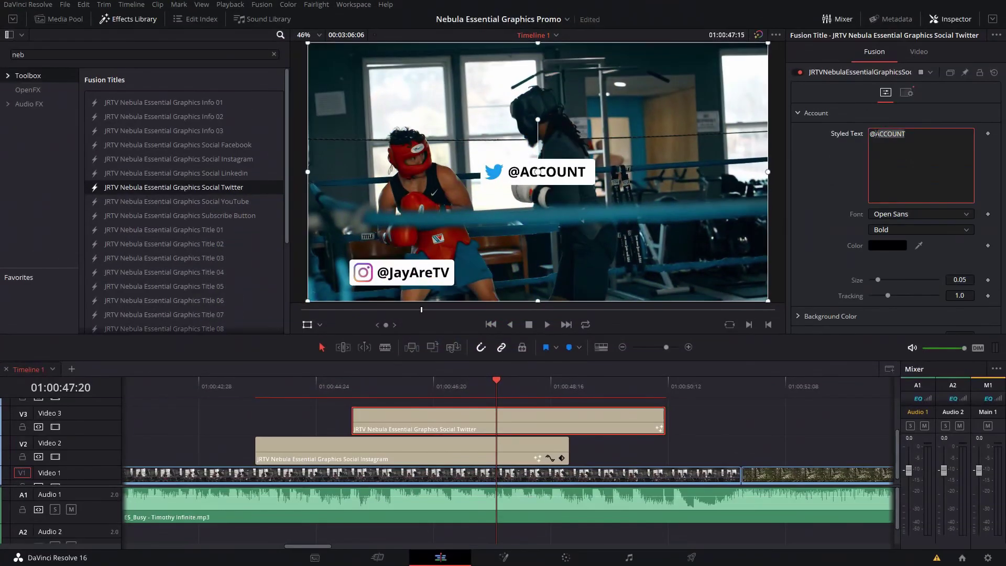
Step: Type the channel name into the Subscribe Button title's Styled Text field
text(JayAreTV)
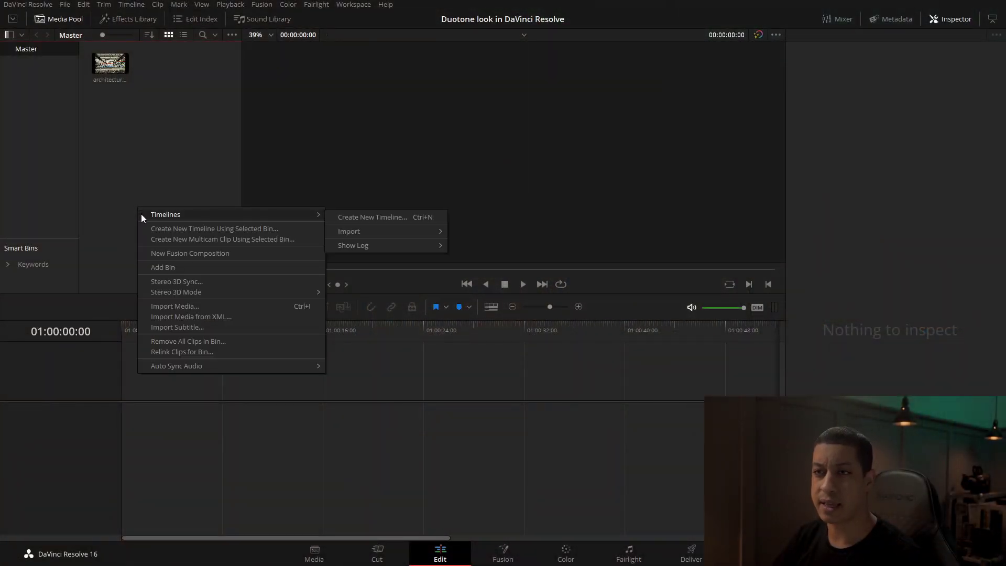
Step: Create a Fusion Composition clip, drop it on a new Timeline 1, and open it in Fusion
click(185, 253)
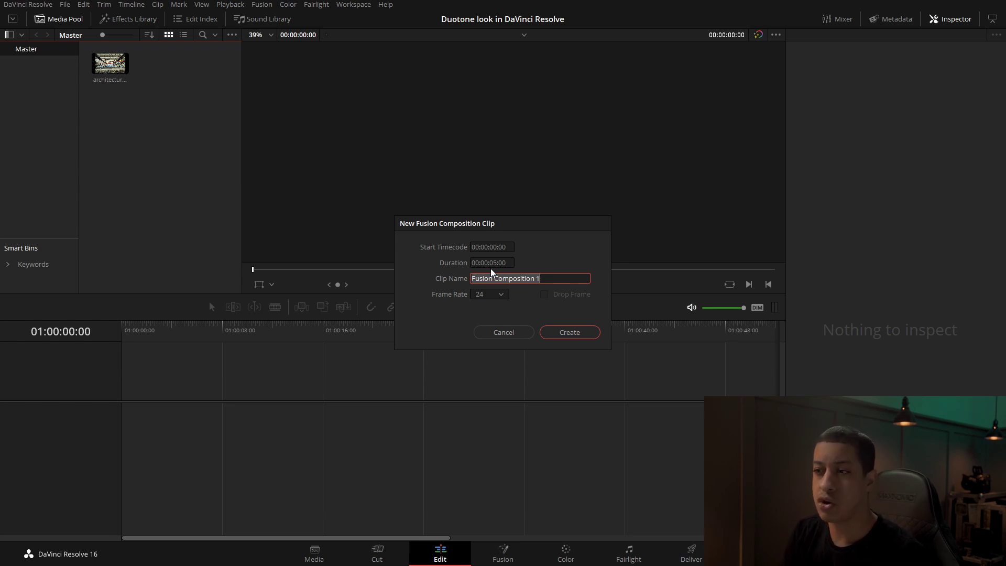
click(557, 335)
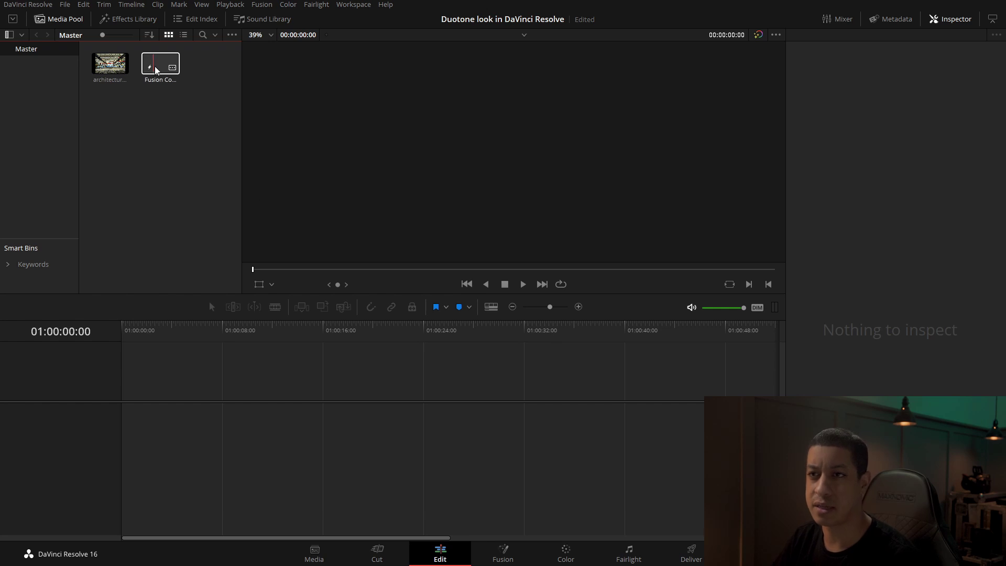
drag(161, 63, 126, 439)
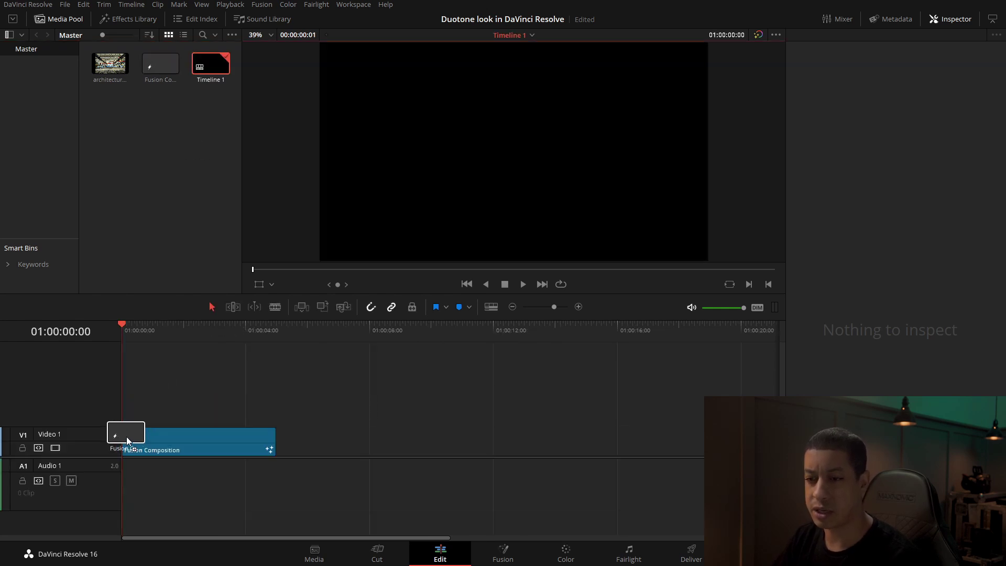
drag(149, 328, 166, 326)
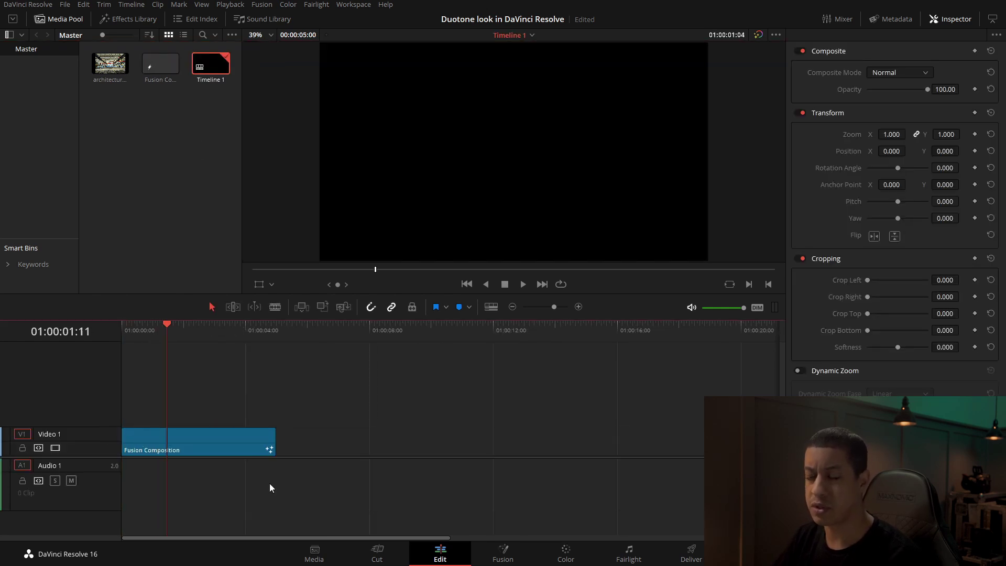
click(501, 558)
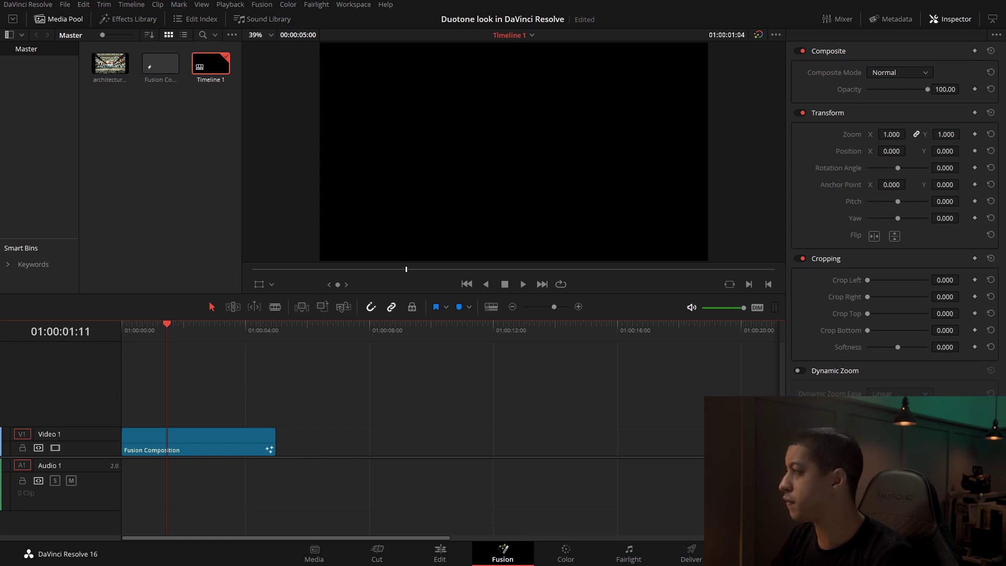
Step: Pause the YouTube video on the blue Amazon.com scene at 5:31, then return to Resolve
click(30, 558)
drag(628, 64, 521, 53)
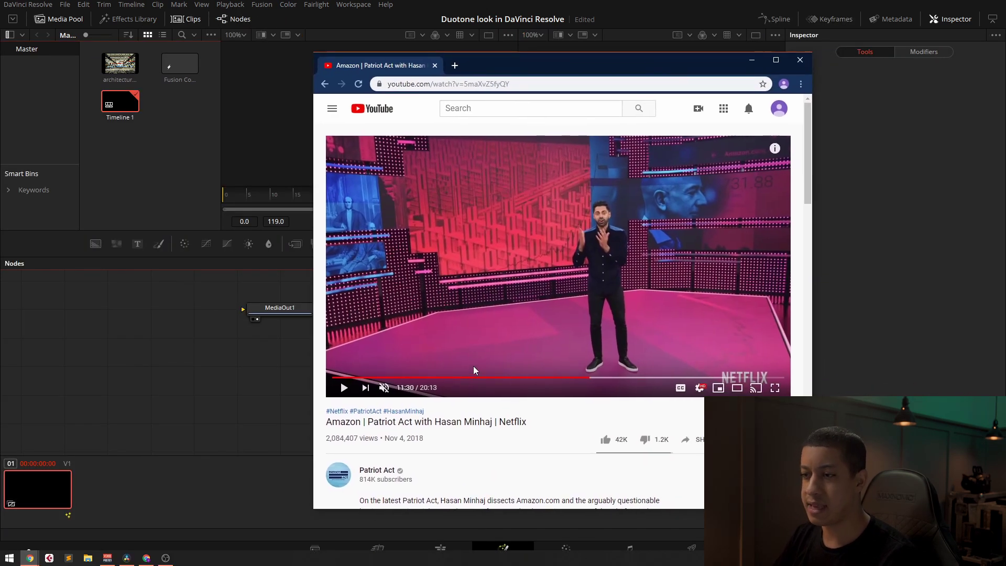
mouse_move(473, 373)
mouse_down()
mouse_move(436, 377)
mouse_move(559, 383)
mouse_move(455, 380)
mouse_up()
click(527, 200)
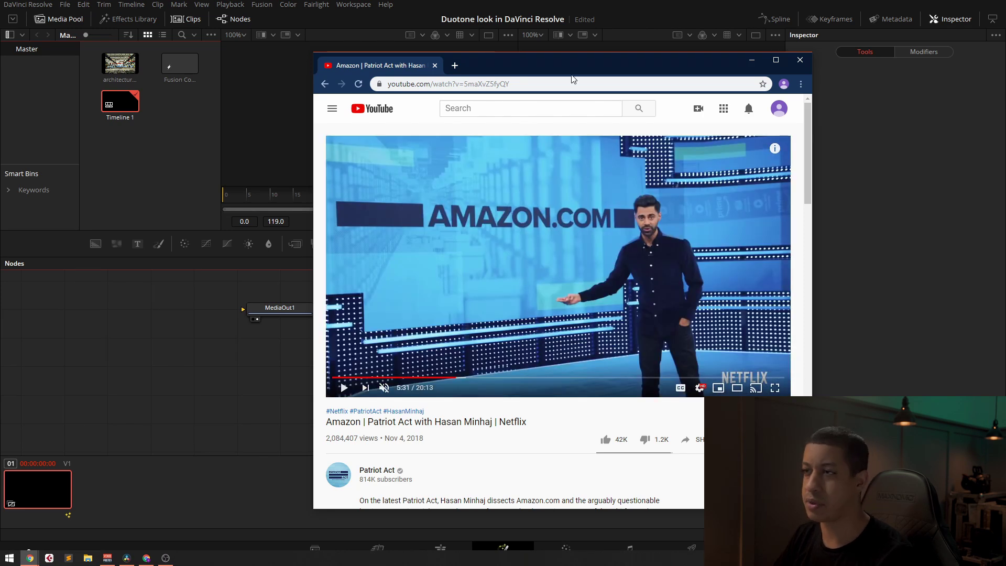
key(alt+Tab)
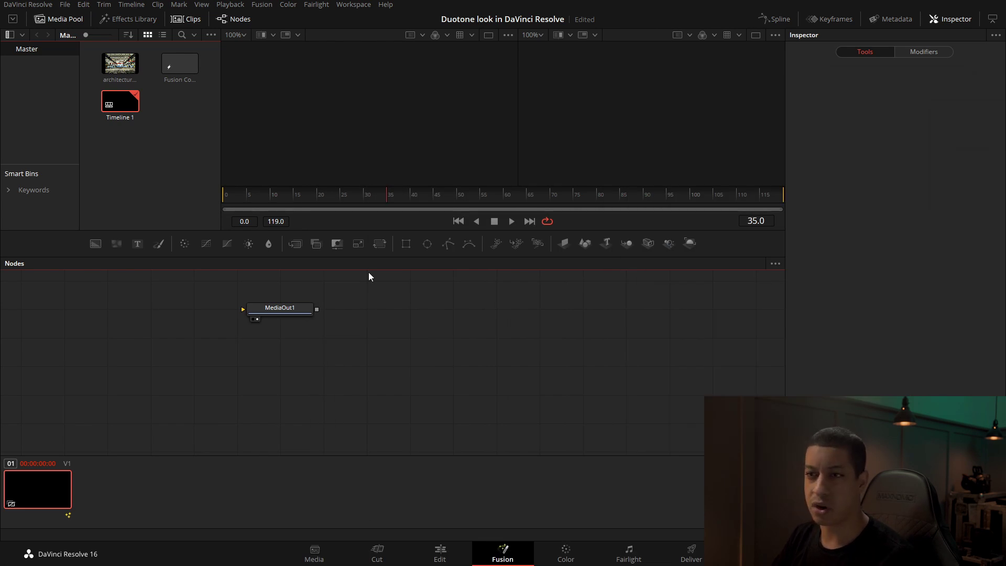
Step: Move MediaOut1 left and add the factory photo as a MediaIn1 node beside it
drag(299, 313, 170, 341)
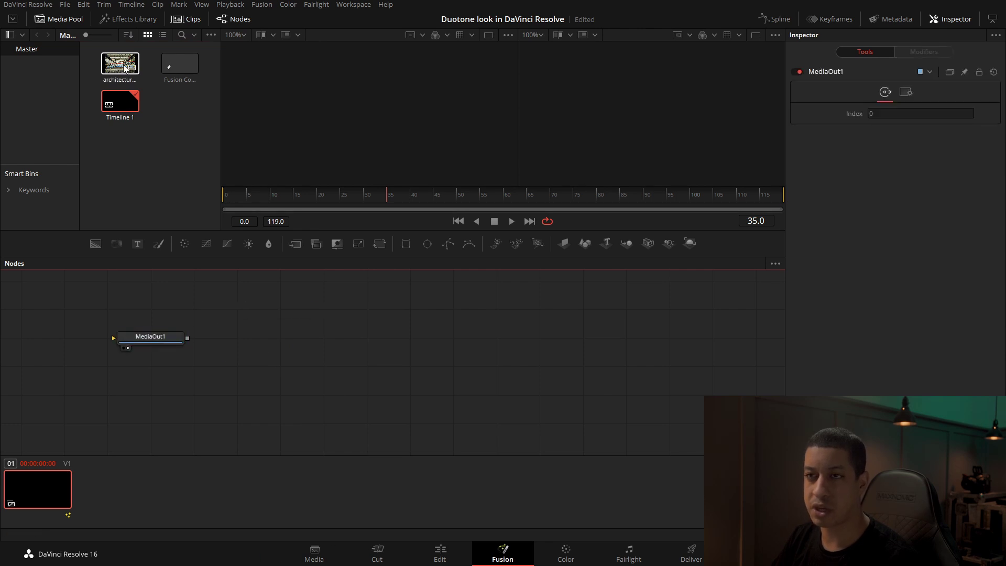
drag(124, 68, 372, 169)
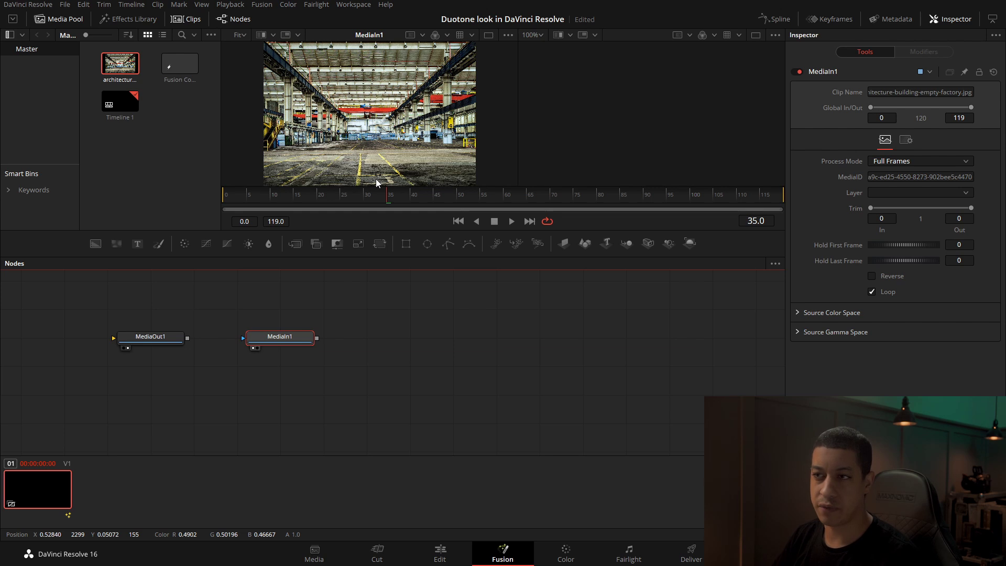
drag(278, 340, 278, 310)
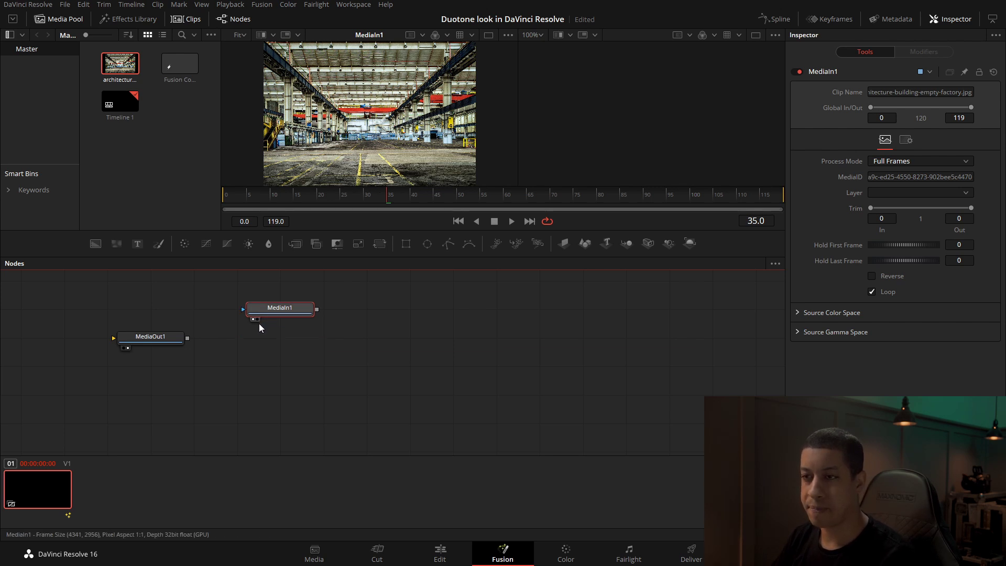
key(ctrl+z)
click(381, 343)
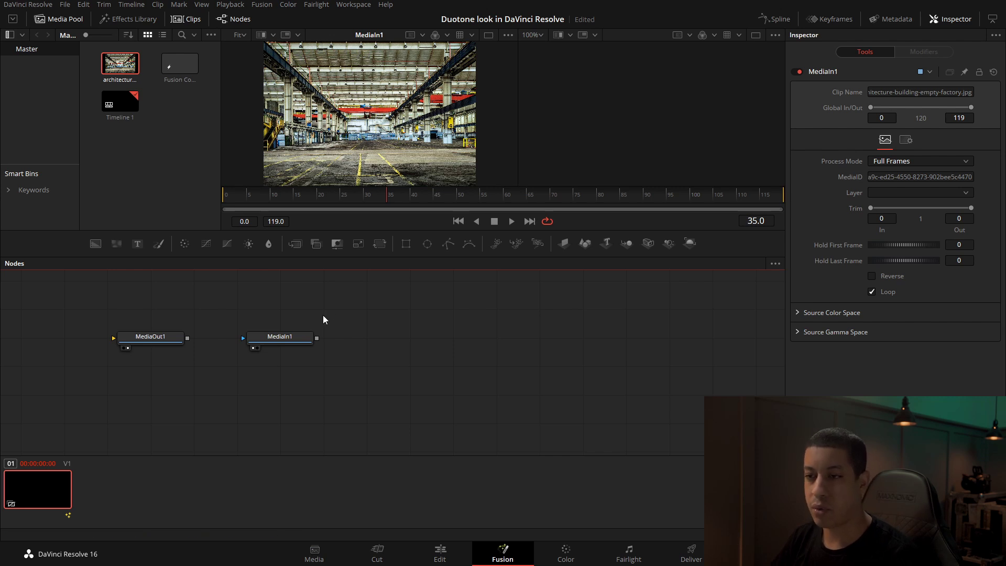
click(343, 348)
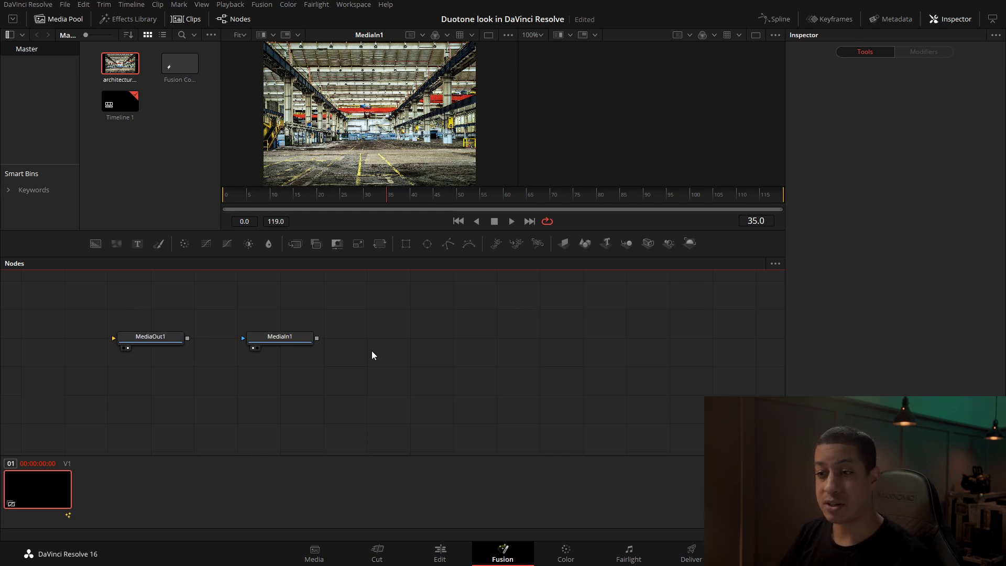
Step: Add a Bitmap node fed by MediaIn1, view it, and base its channel on Luminance
key(shift+space)
text(backbit)
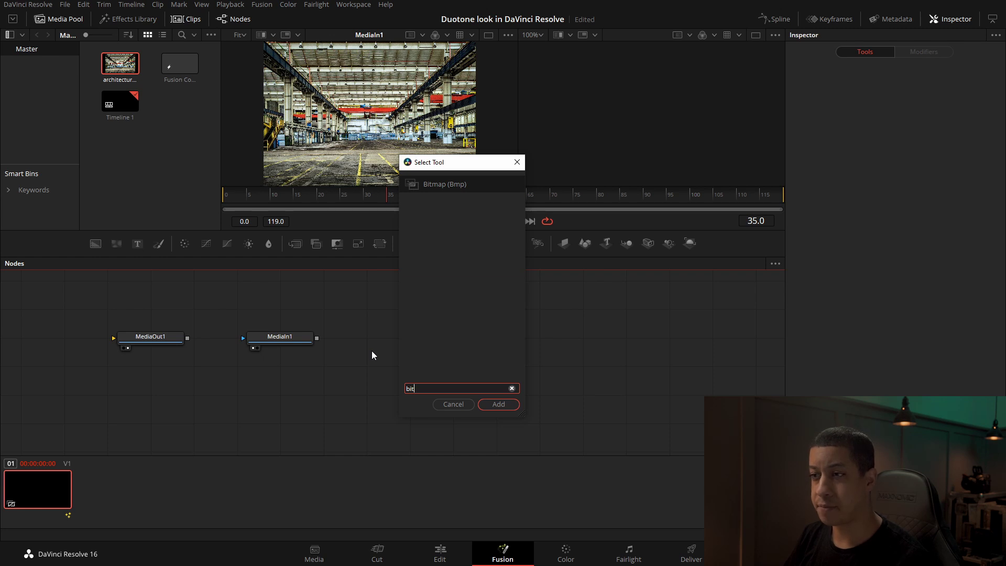
key(Return)
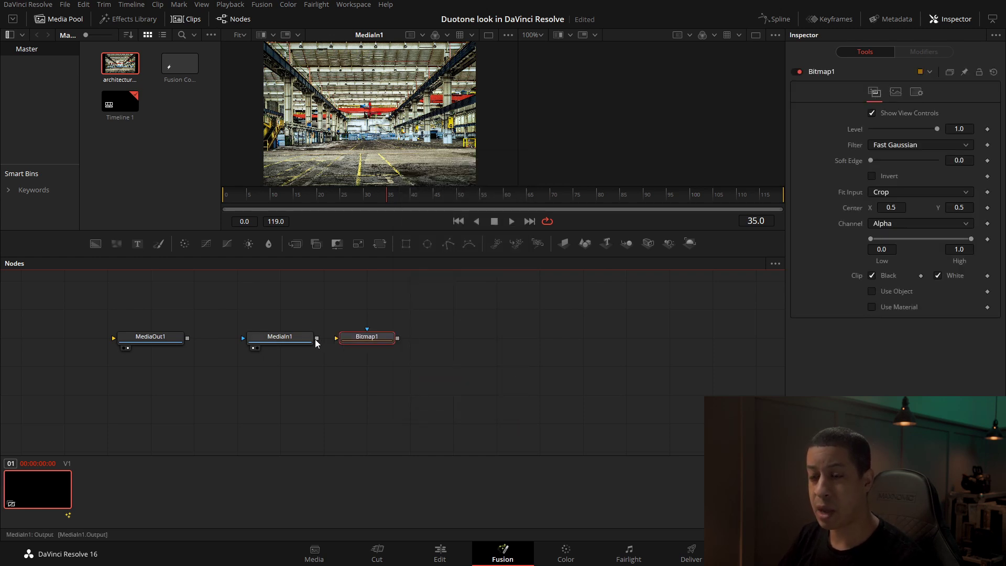
drag(316, 338, 453, 343)
key(1)
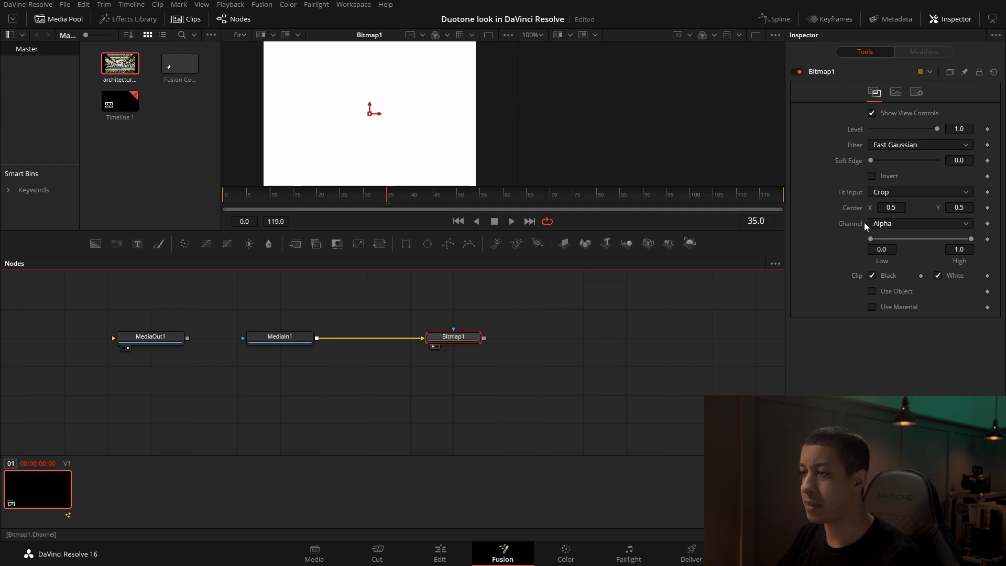
click(894, 224)
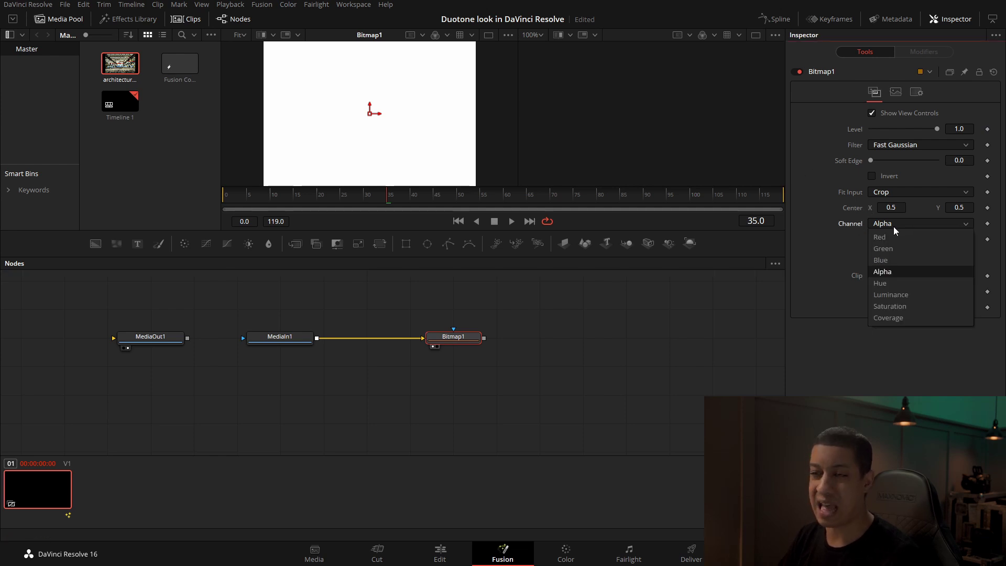
click(916, 294)
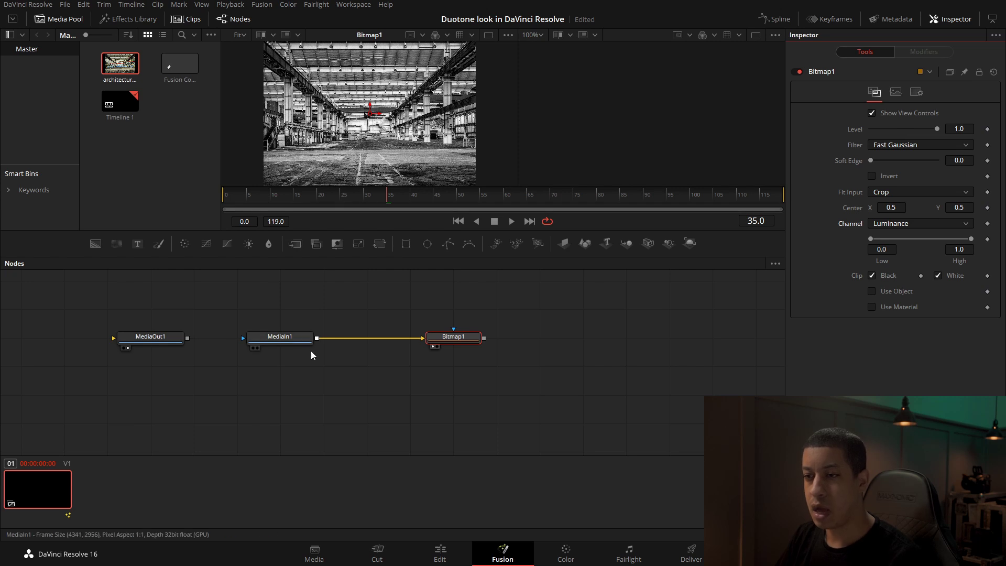
Step: Reposition the photo in the viewer from MediaIn1, then reselect Bitmap1 for its settings
click(290, 344)
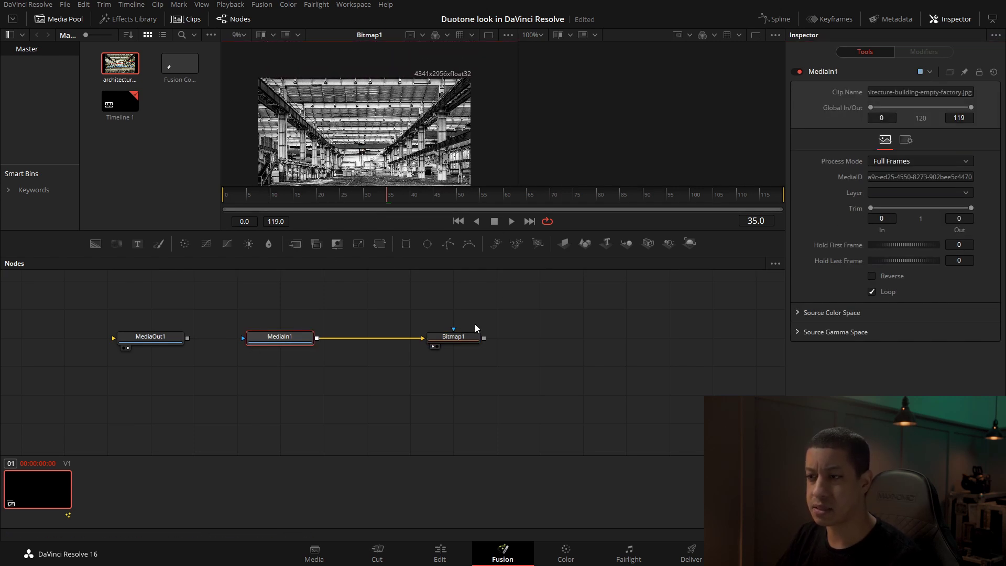
drag(402, 127, 387, 102)
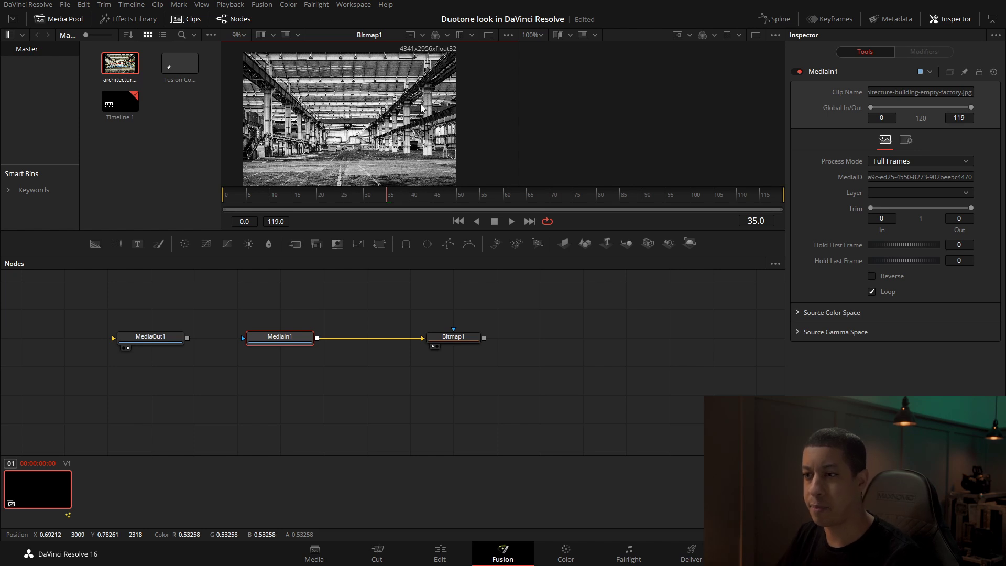
click(458, 338)
drag(529, 335, 489, 341)
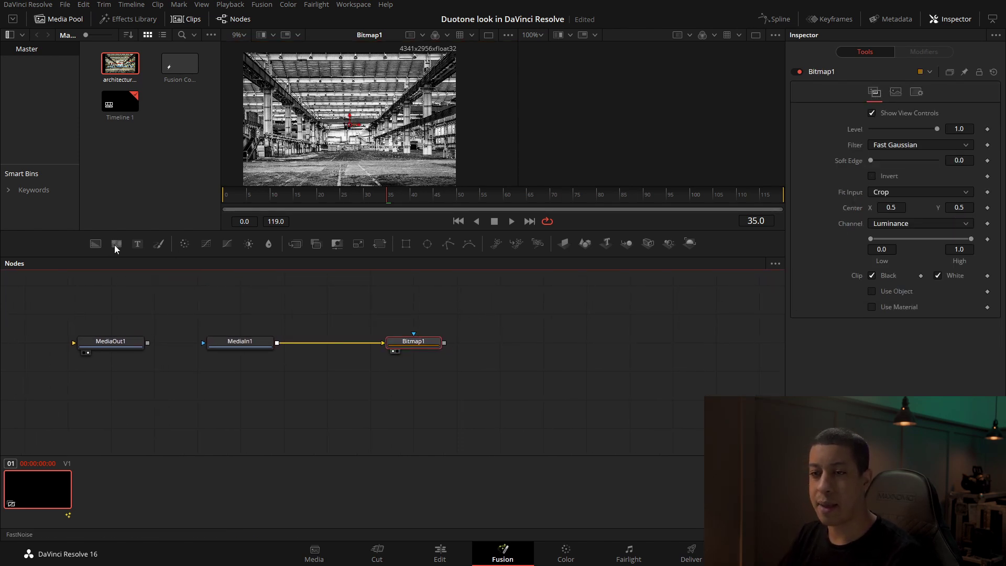
Step: Place FastNoise1 right of Bitmap1, connect them, set Detail 0 and enable Discontinuous
click(515, 351)
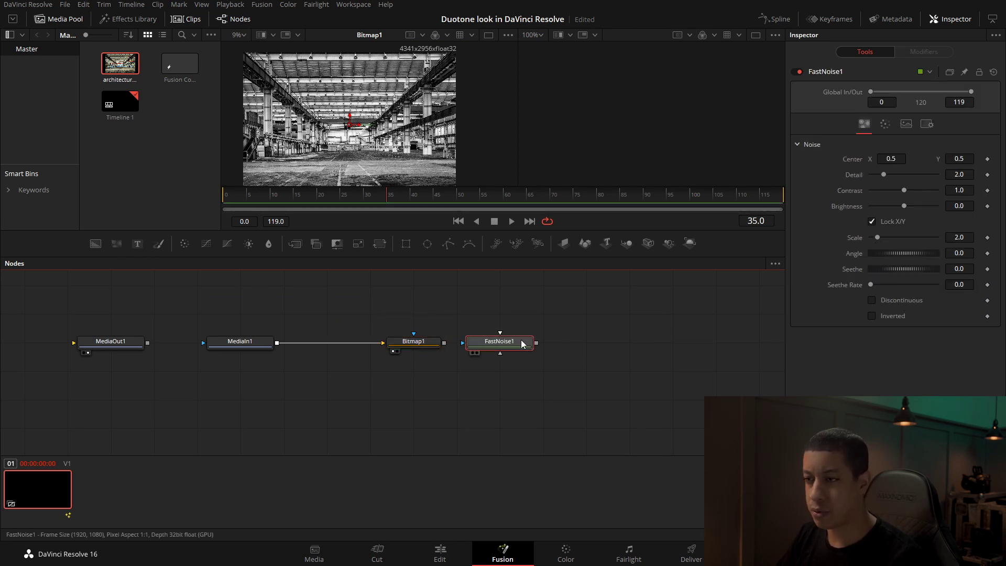
drag(489, 345, 531, 345)
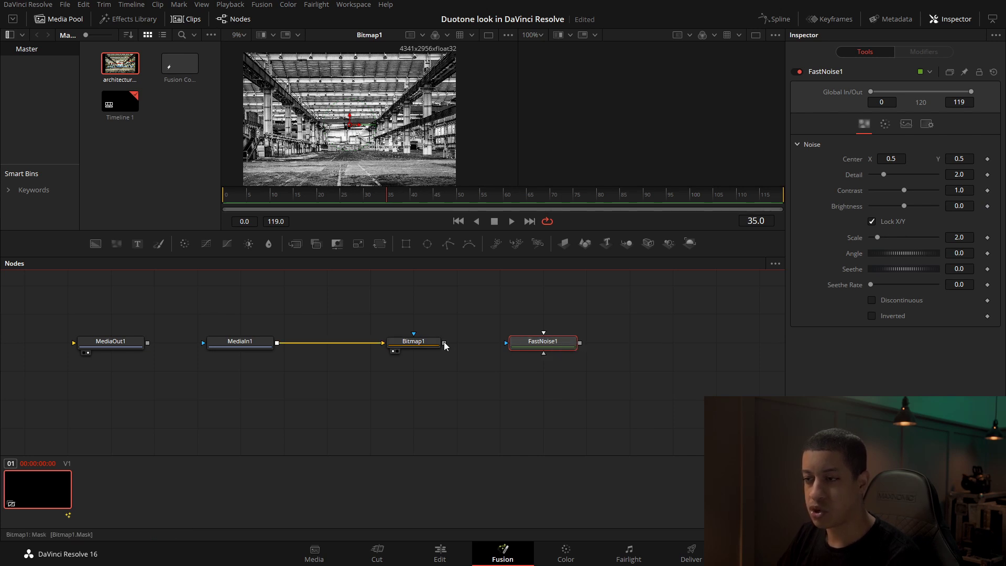
drag(444, 342, 643, 120)
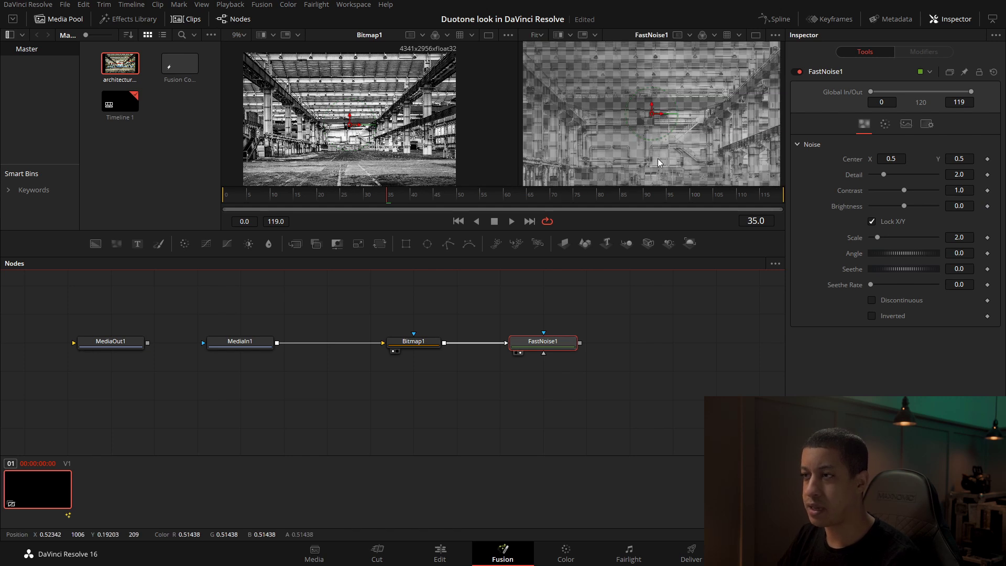
scroll(678, 133, down, 1)
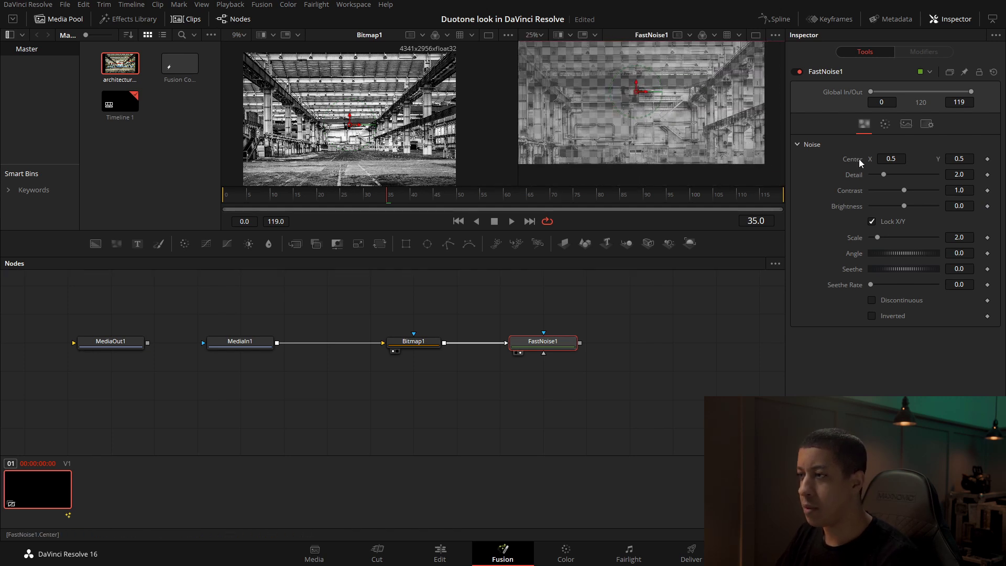
drag(883, 176, 806, 181)
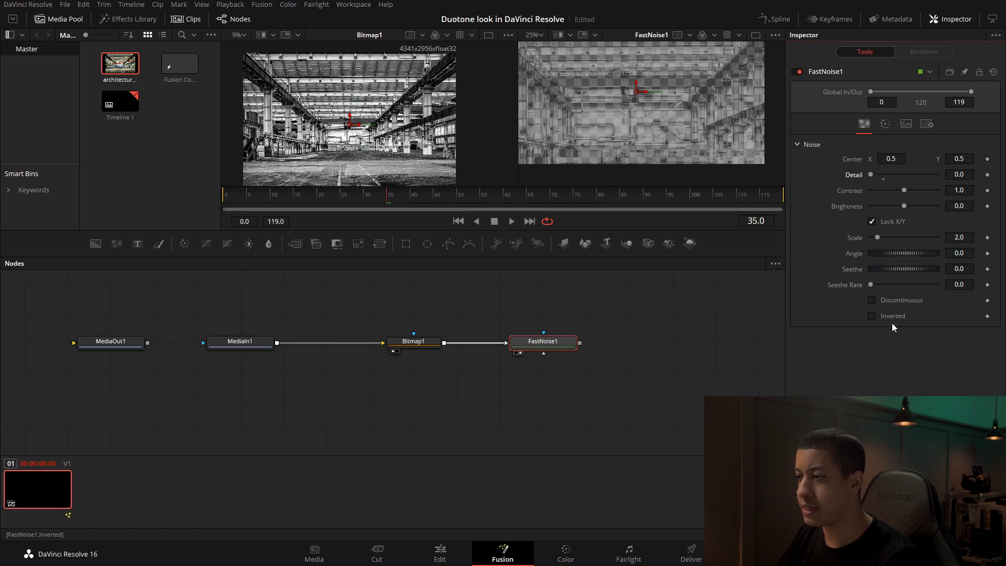
click(898, 299)
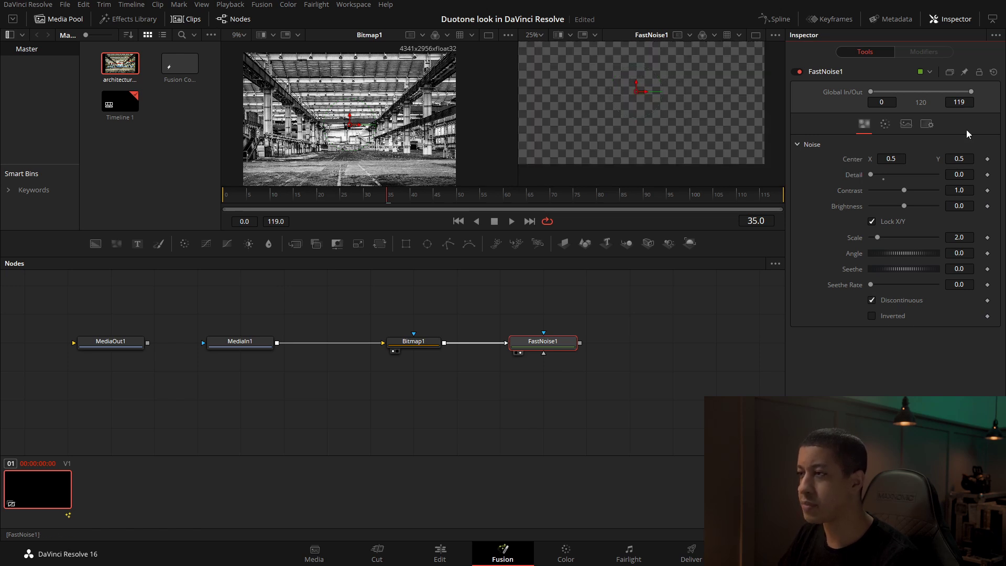
Step: Set FastNoise1's colour Type to Gradient from bright cyan to deep dark blue, and enlarge the viewers
click(887, 124)
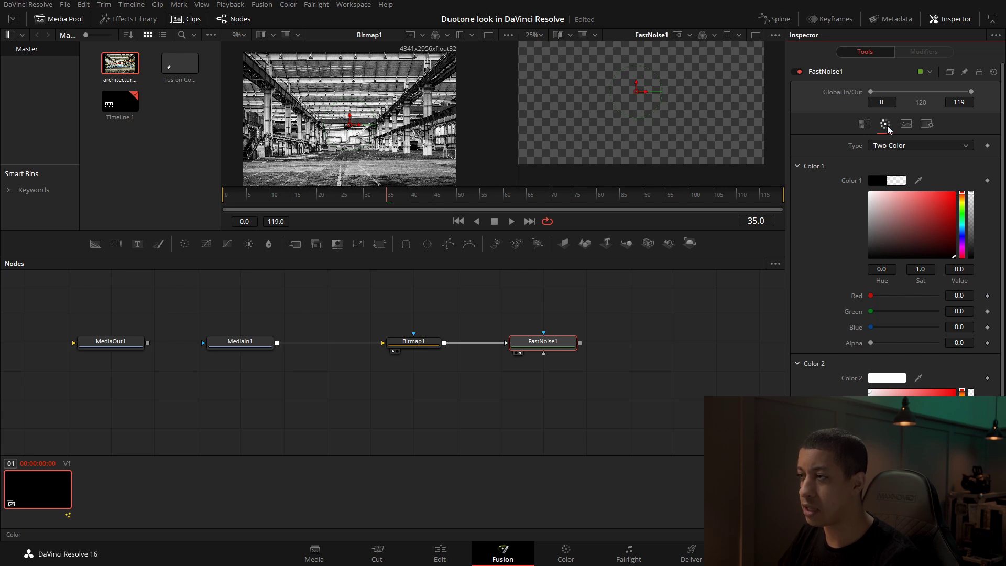
click(890, 146)
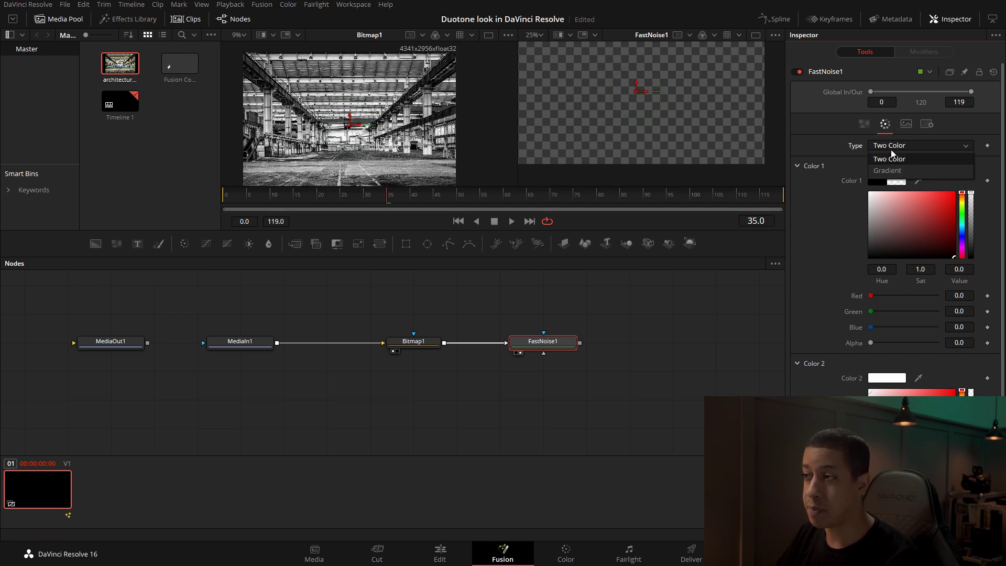
click(893, 168)
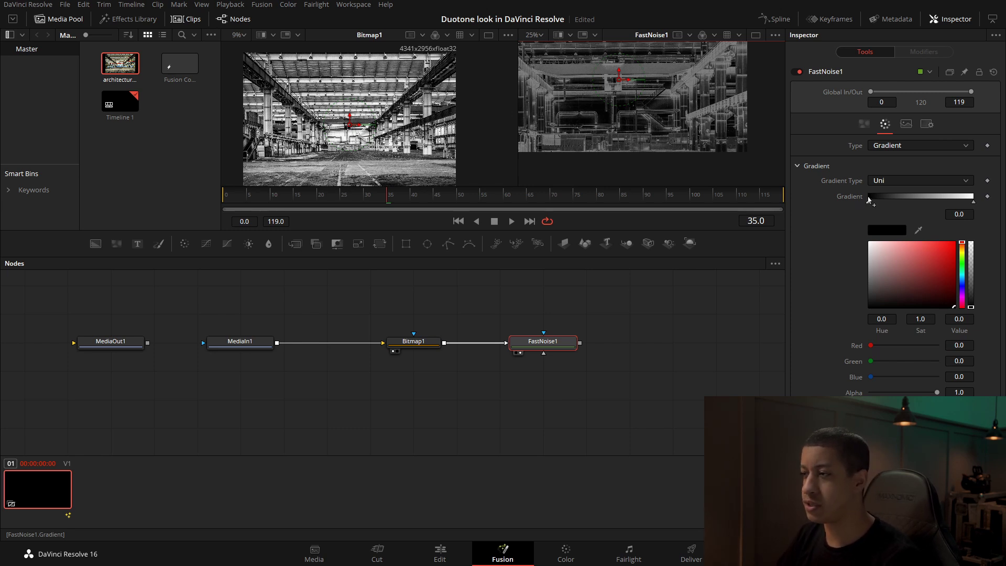
click(868, 204)
drag(960, 288, 945, 246)
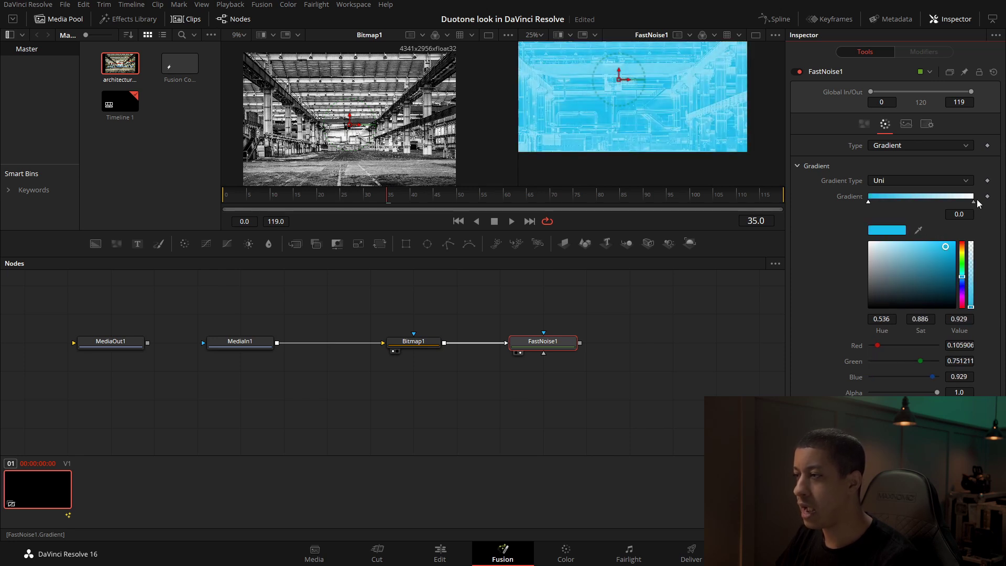
click(973, 202)
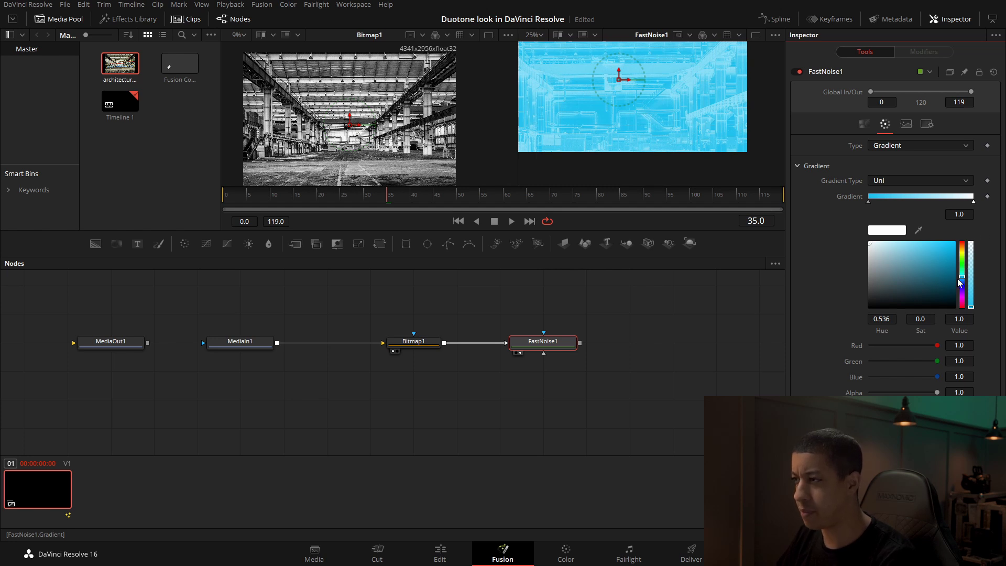
drag(962, 276, 952, 296)
click(948, 270)
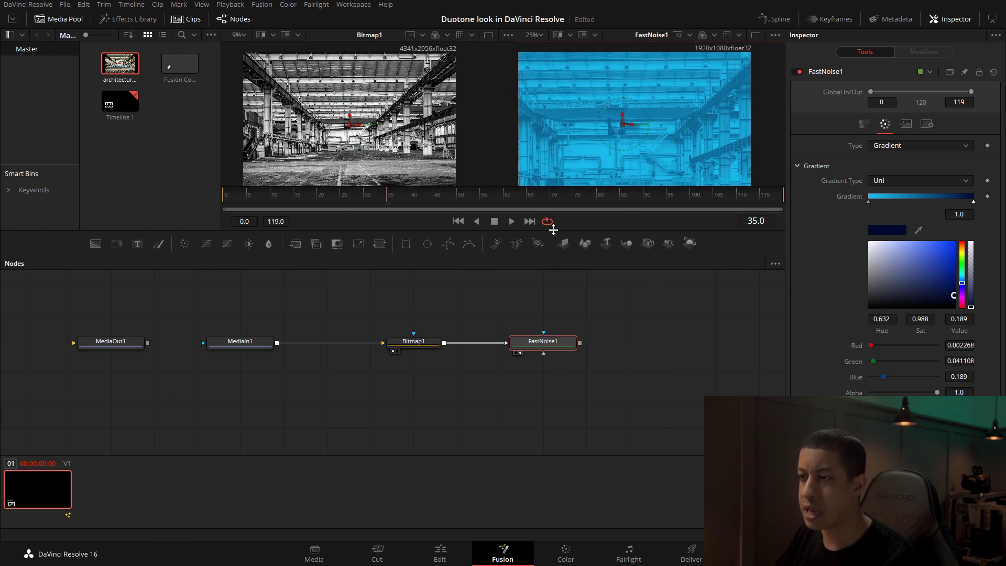
drag(527, 257, 528, 317)
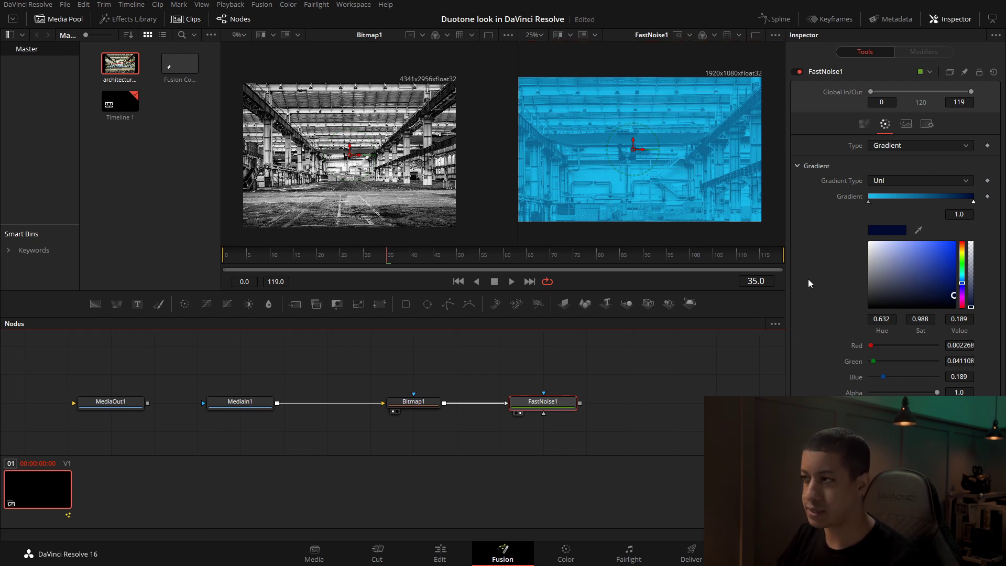
click(905, 124)
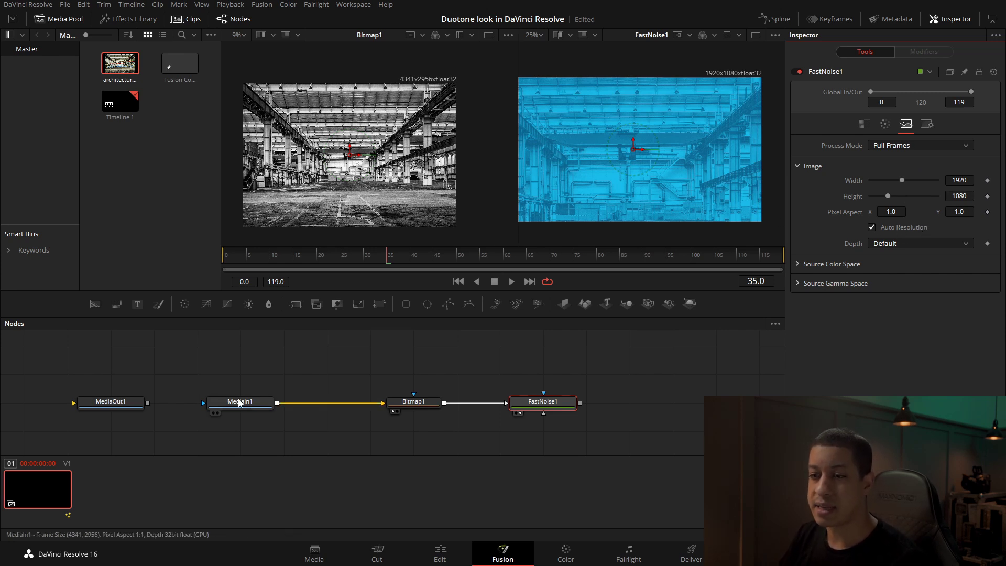
Step: Show the original photo in the left viewer and insert a Transform node after MediaIn1
drag(207, 401, 399, 67)
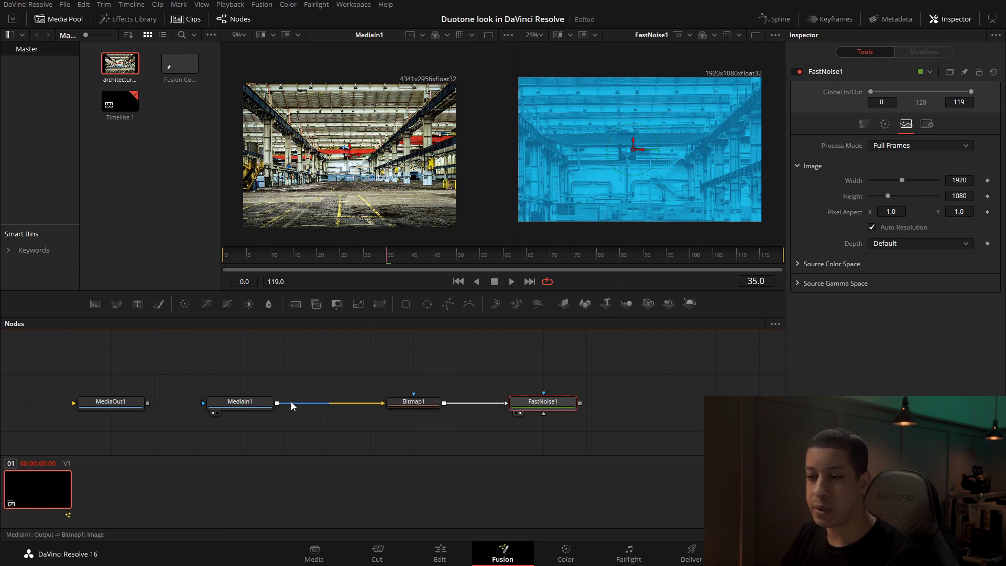
click(246, 407)
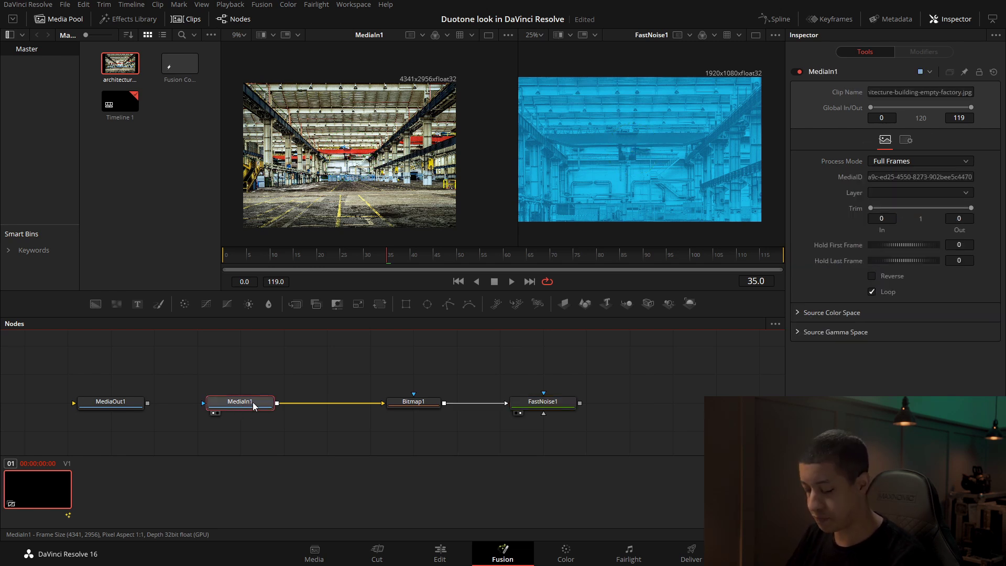
key(shift+space)
text(bit)
key(BackSpace)
key(BackSpace)
key(BackSpace)
text(transform)
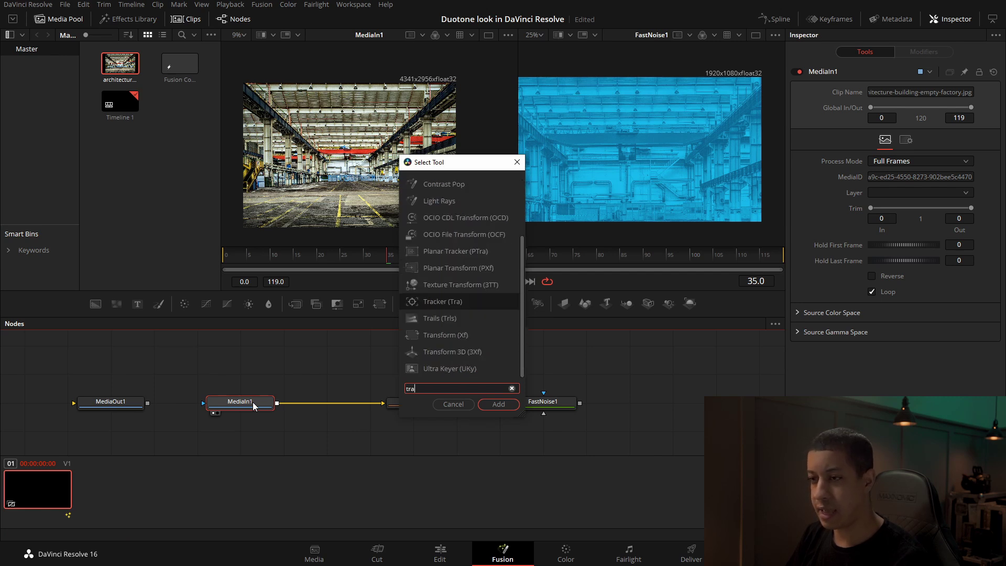
key(Return)
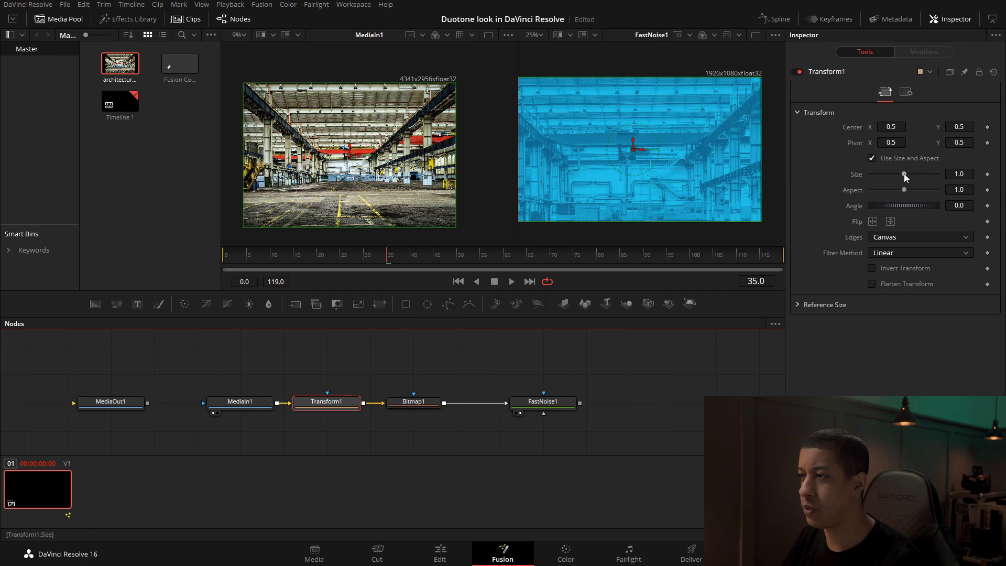
Step: Scale the photo to 0.55 with Transform1, nudge its position, and widen the result viewer
drag(904, 175, 894, 176)
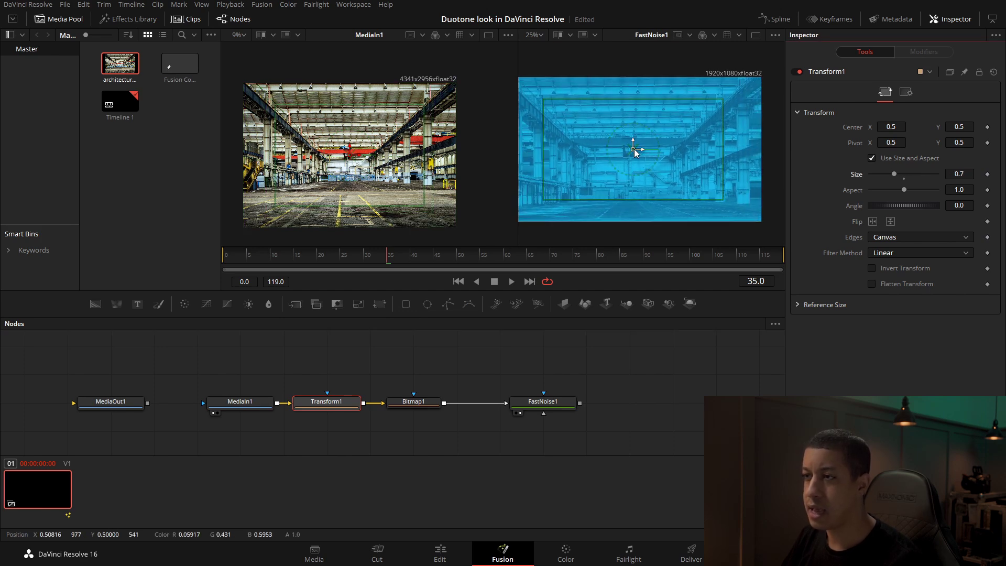
mouse_move(633, 151)
mouse_down()
mouse_move(611, 157)
mouse_move(628, 158)
mouse_up()
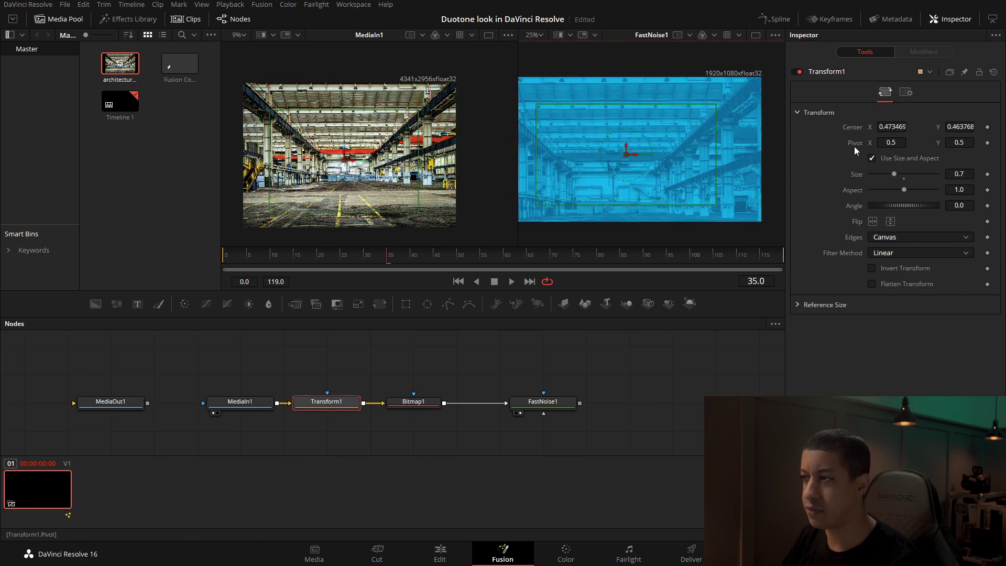
click(852, 131)
key(ctrl+z)
drag(893, 174, 889, 174)
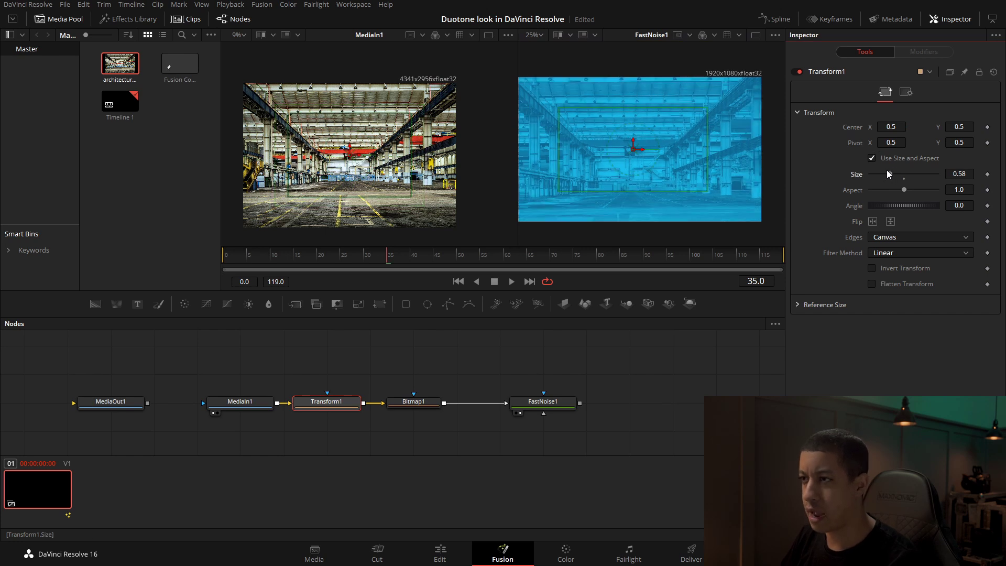
drag(629, 146, 644, 157)
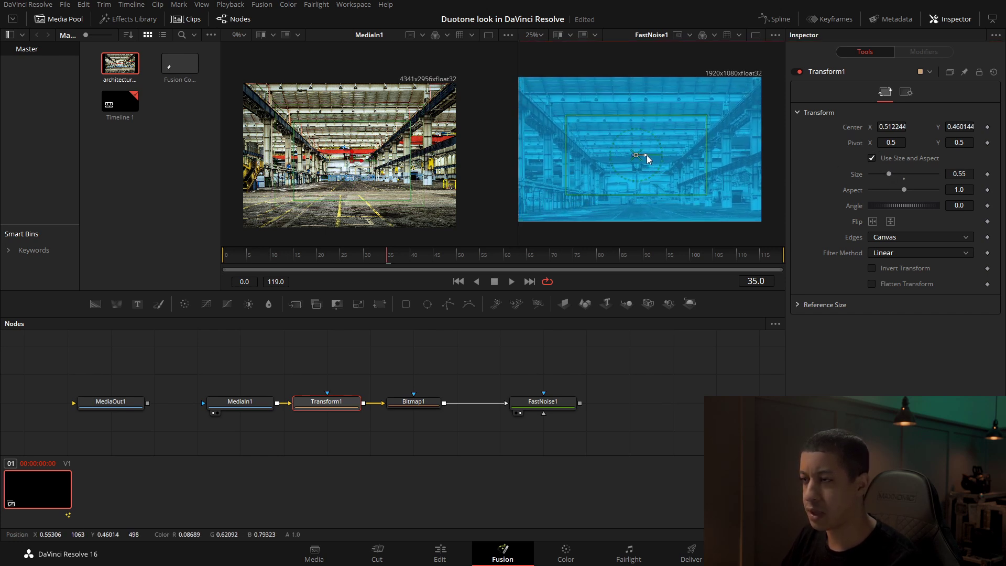
click(678, 364)
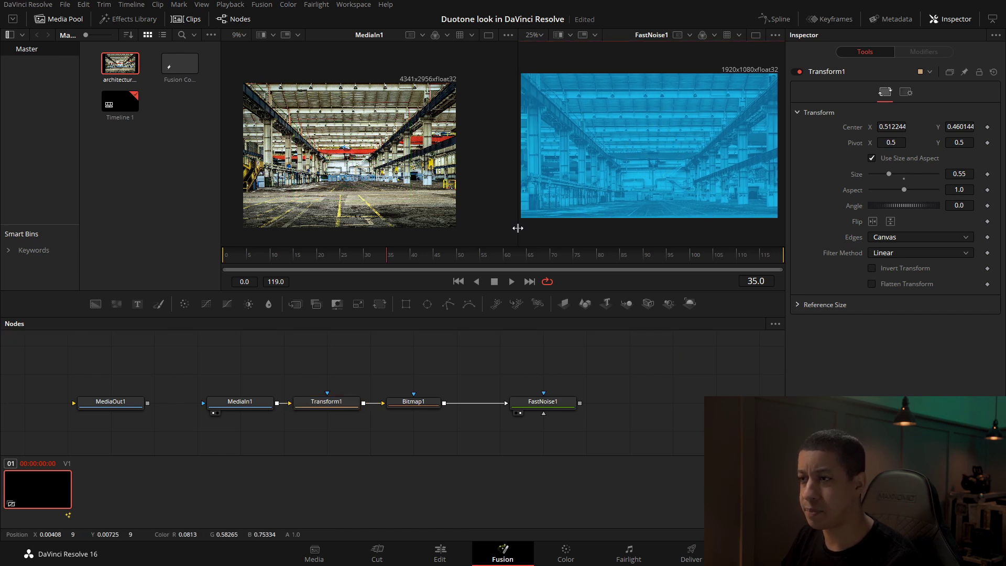
drag(516, 227, 466, 236)
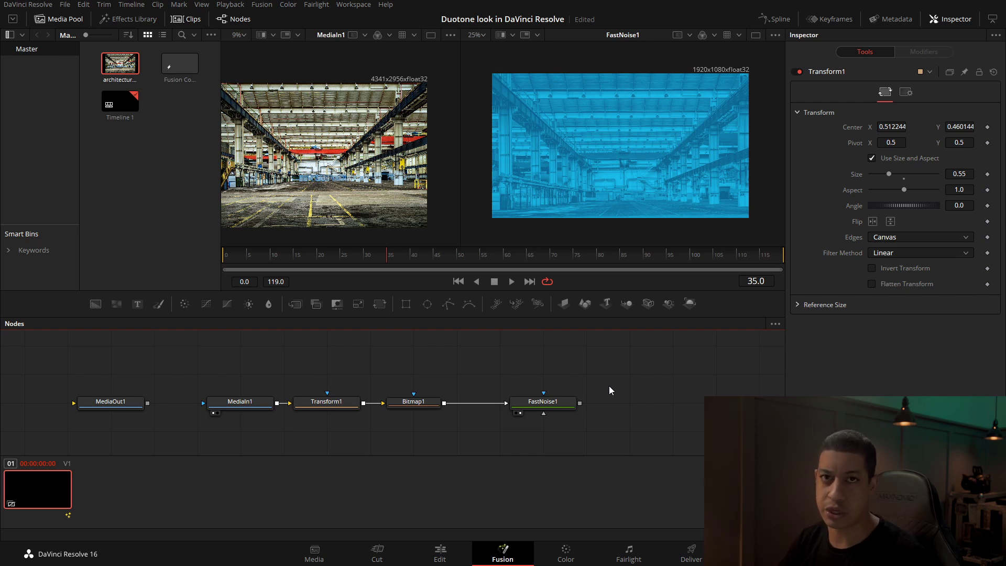
Step: Select the FastNoise1 node to load its settings in the Inspector
click(551, 406)
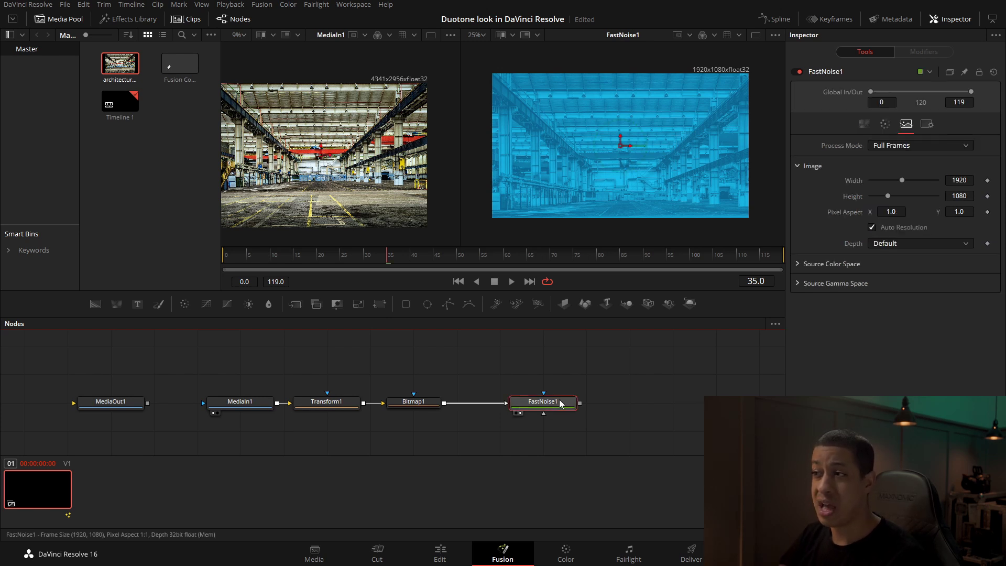
Step: In FastNoise1's Color settings, nudge the dark navy gradient stop toward the middle
click(886, 125)
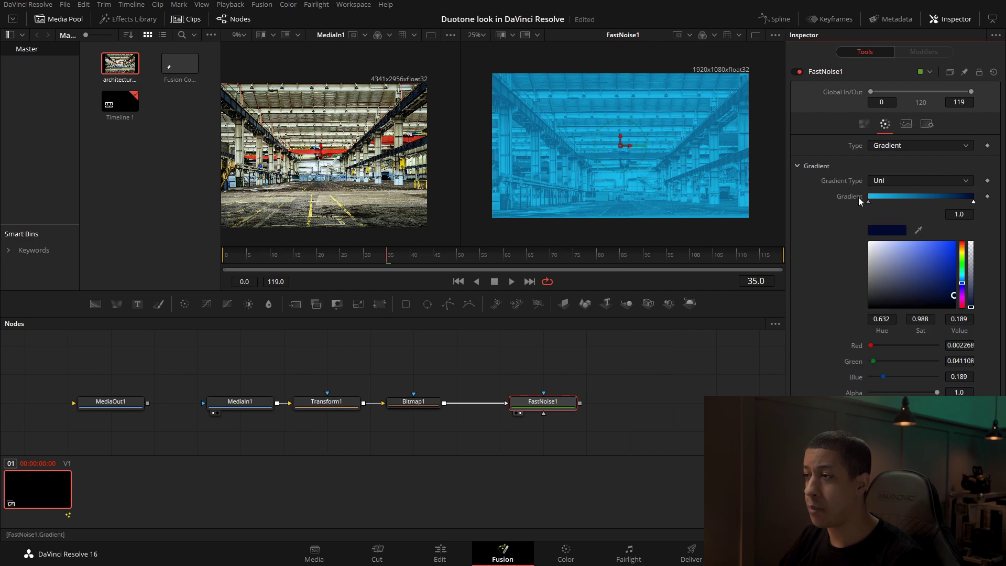
click(868, 202)
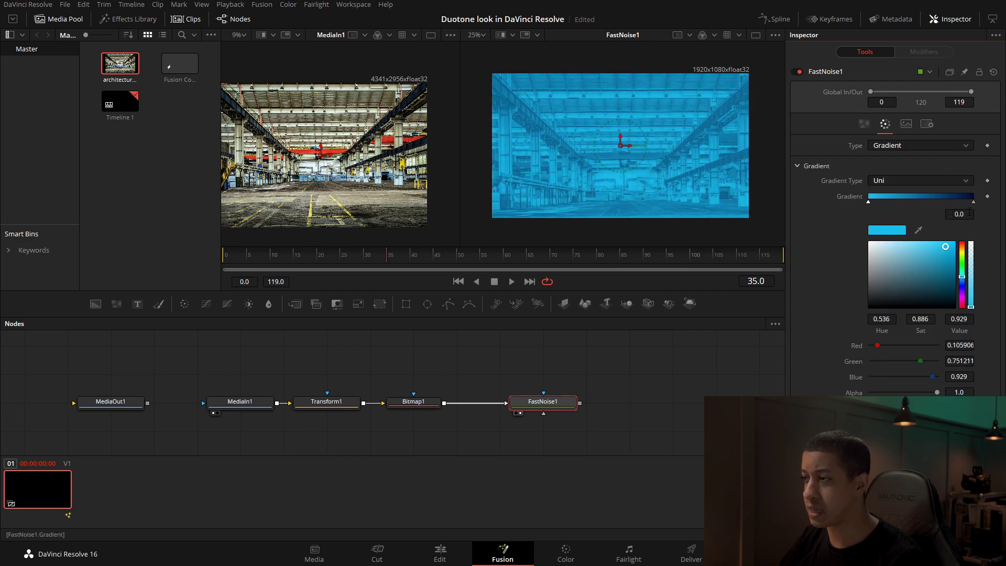
drag(974, 204, 944, 211)
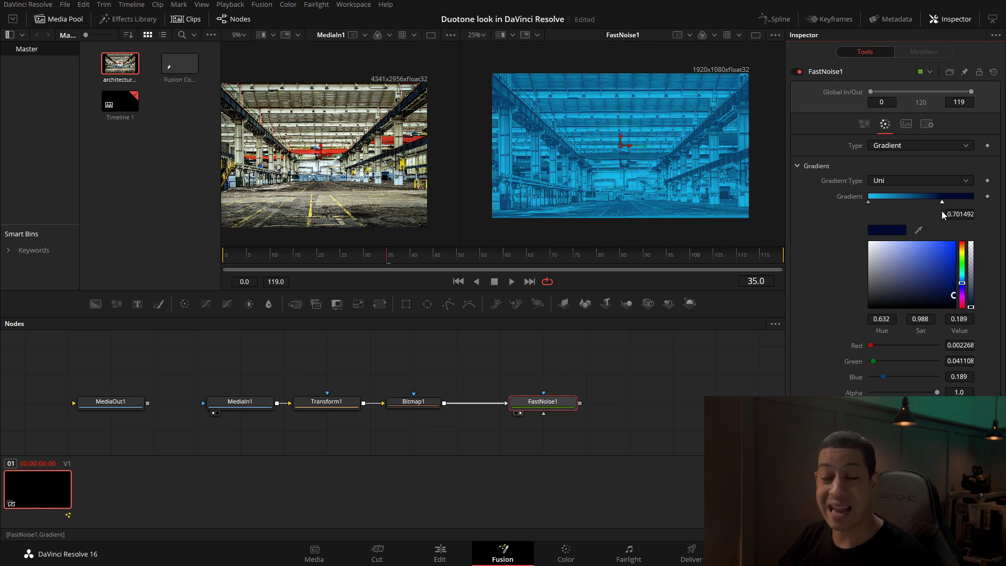
Step: Test and remove extra midpoint stops, then set the dark blue stop to about 0.5
click(899, 199)
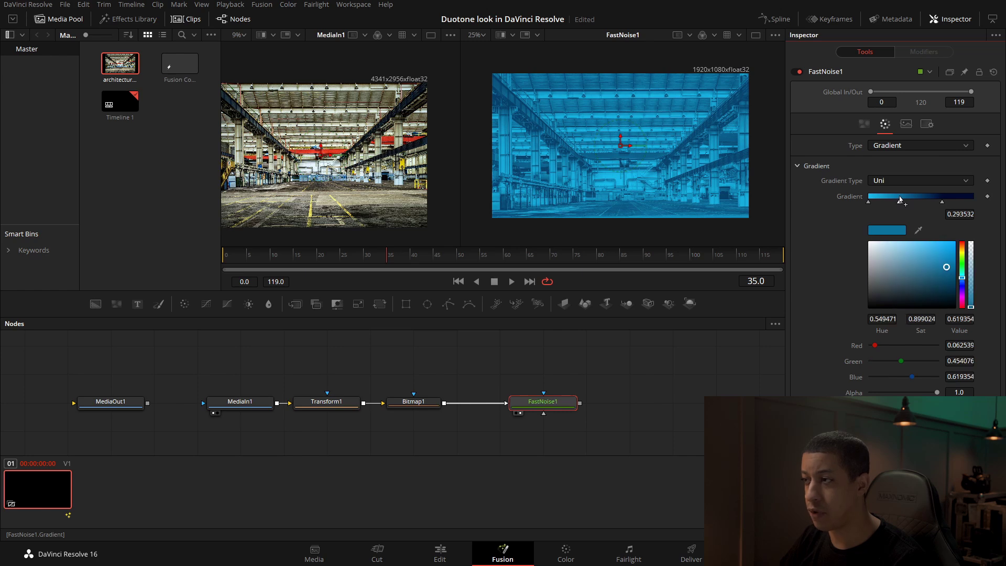
drag(962, 277, 961, 260)
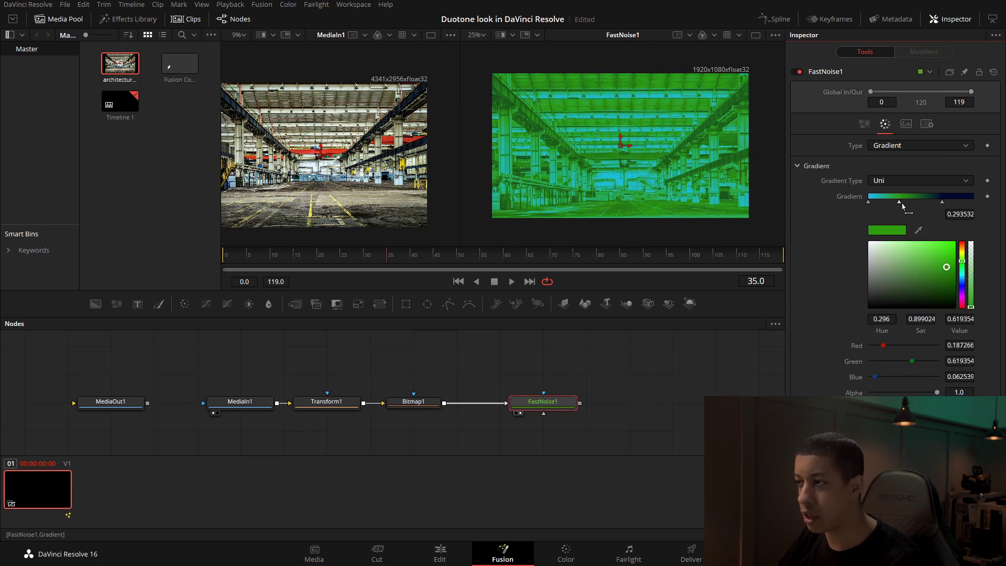
drag(902, 205, 909, 208)
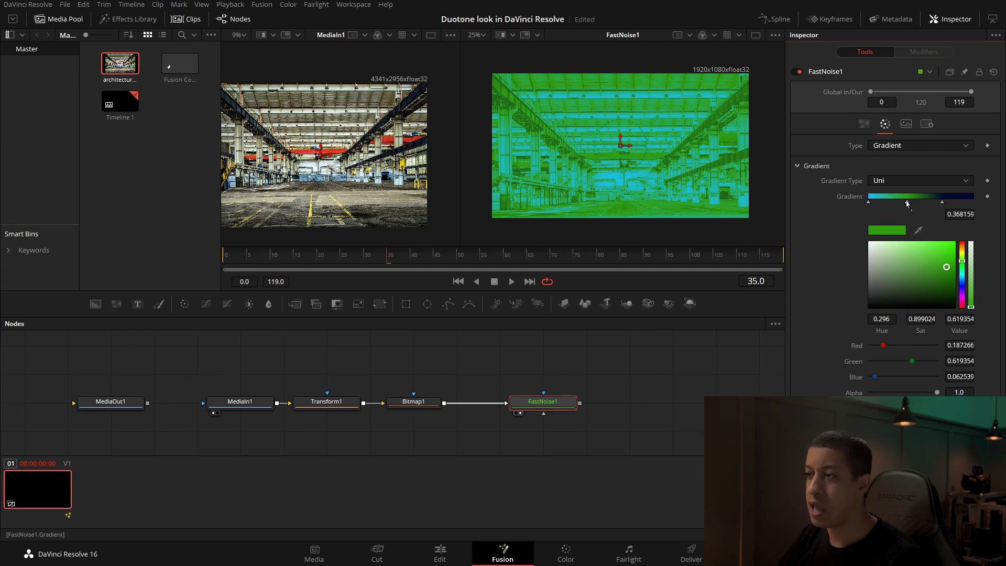
drag(907, 205, 906, 230)
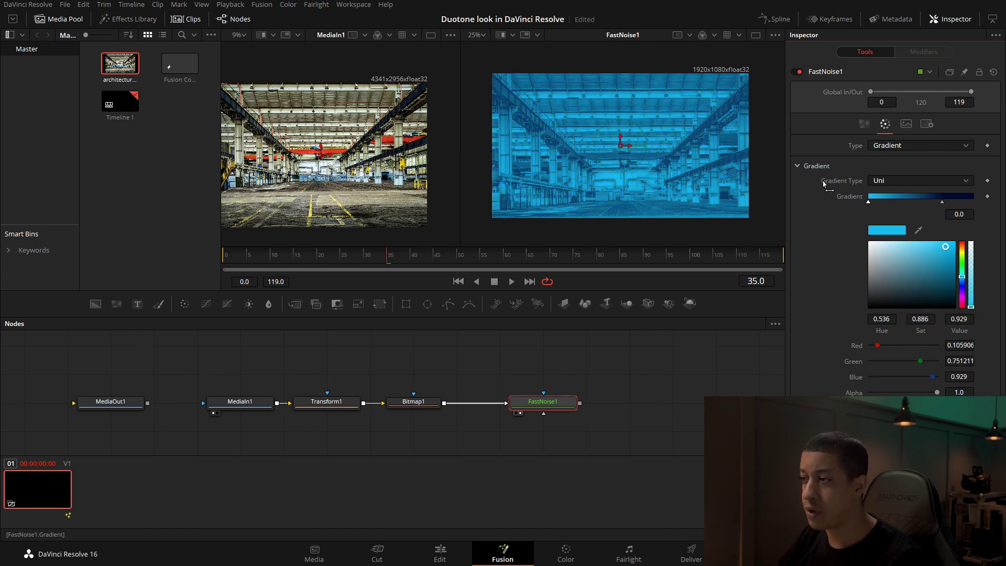
click(901, 198)
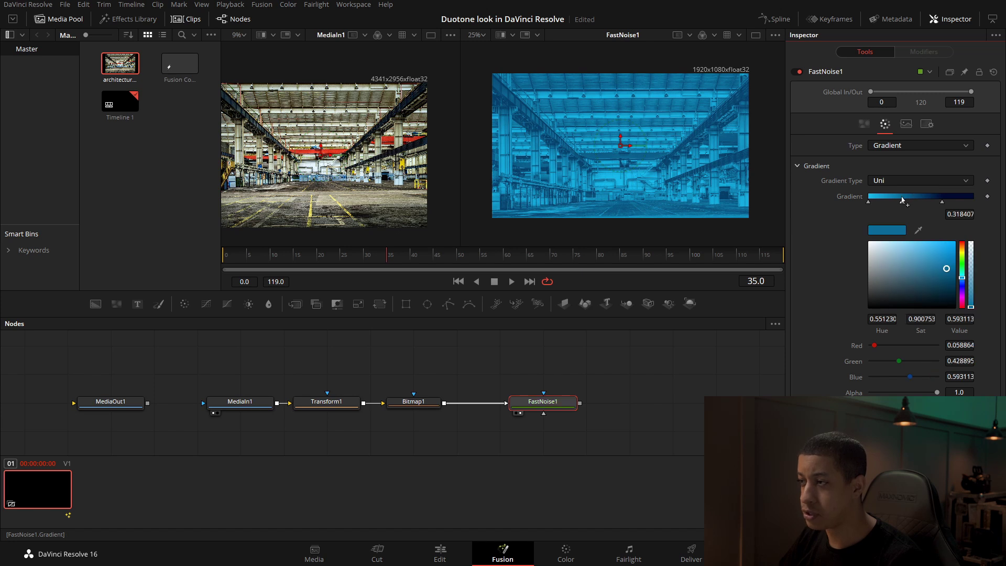
drag(902, 204, 904, 174)
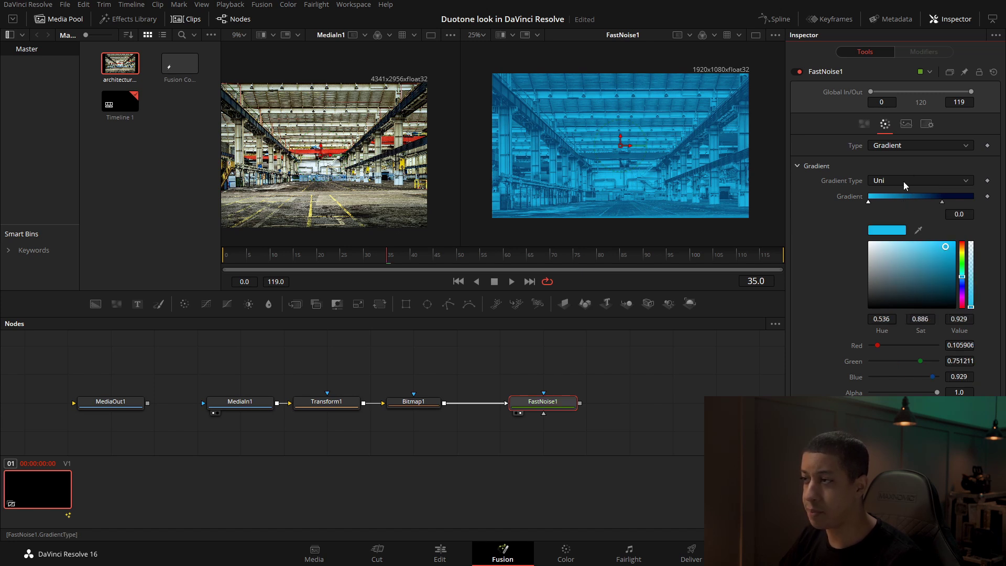
drag(943, 204, 874, 202)
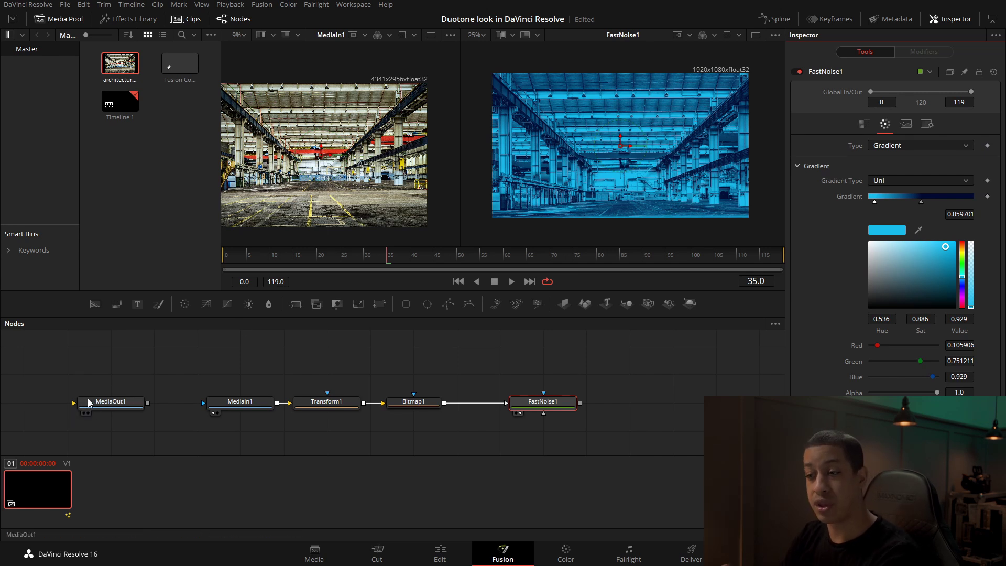
Step: Wire FastNoise1 into MediaOut1 and preview the blue duotone on the Edit page
drag(88, 403, 715, 403)
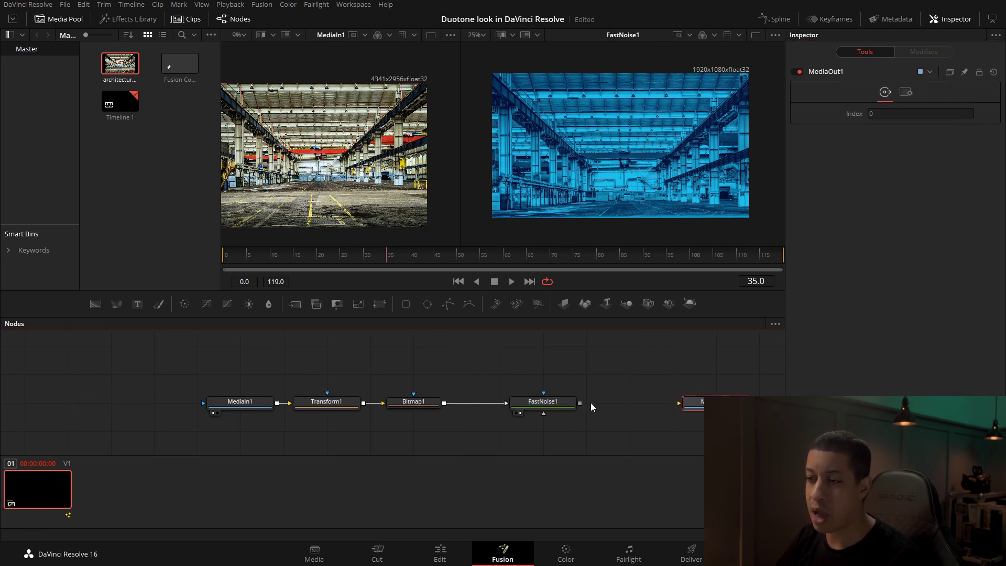
drag(579, 402, 678, 403)
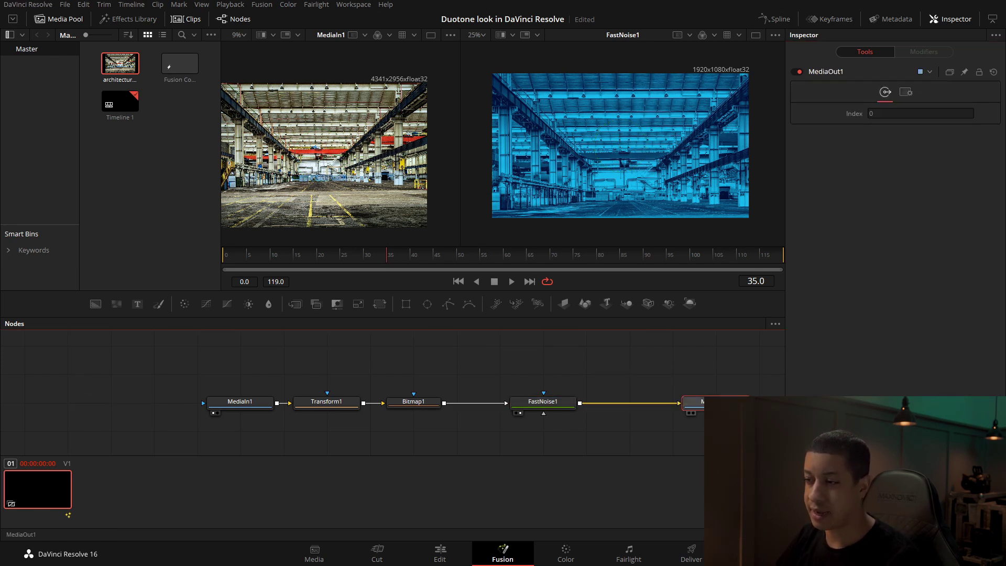
click(451, 553)
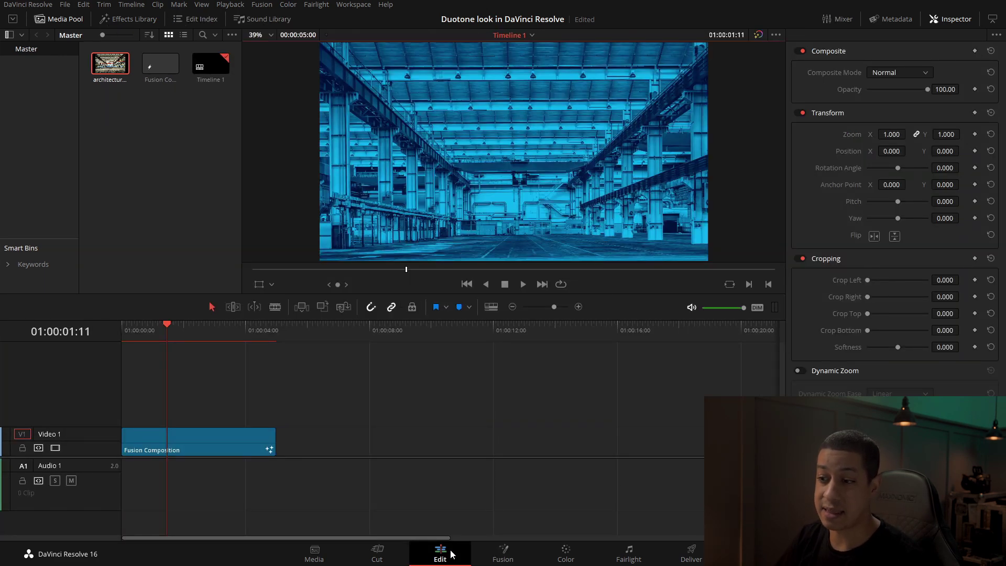
click(503, 556)
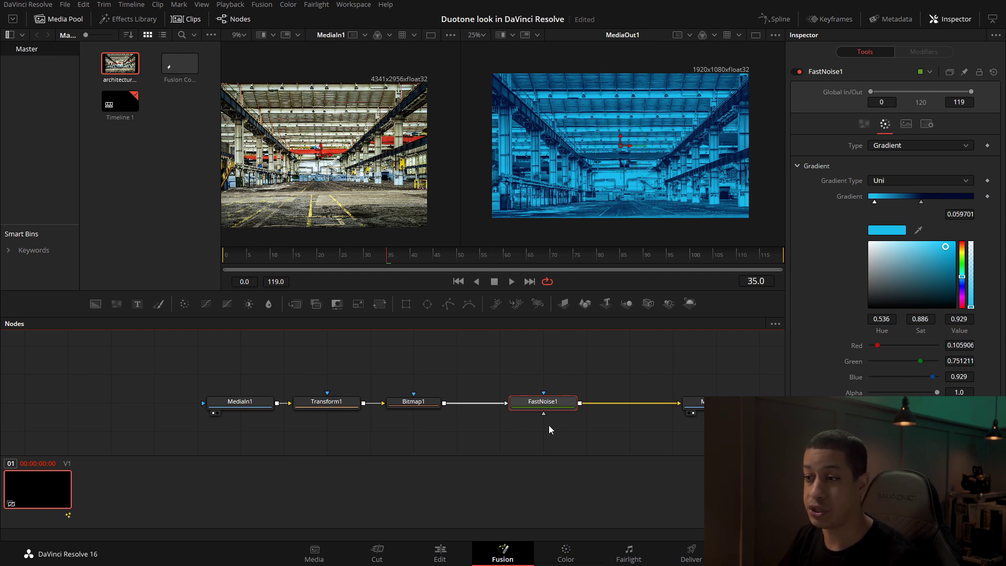
Step: Delete the Bitmap1 and FastNoise1 nodes and find the JRTV_Tools templates
drag(588, 374, 342, 441)
key(Delete)
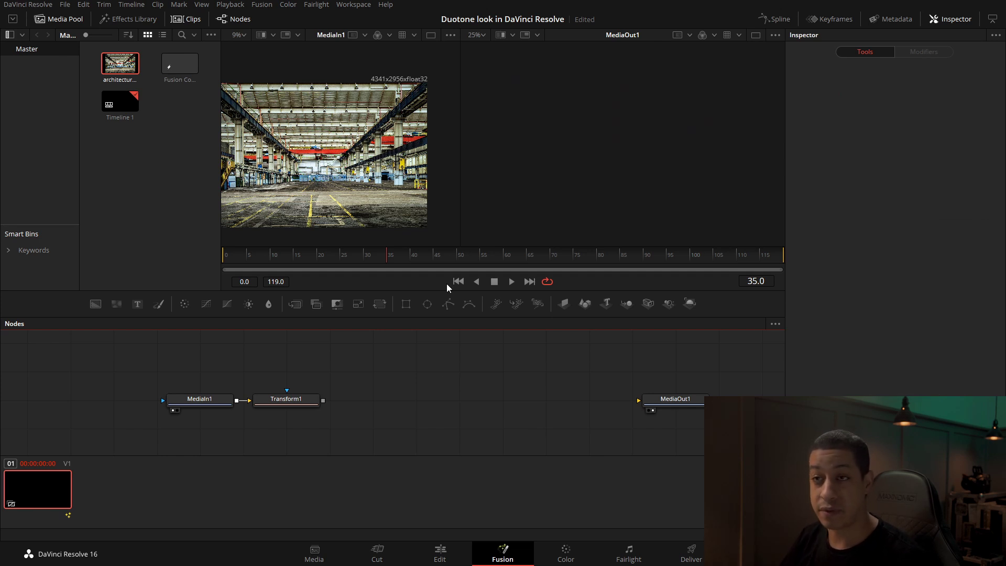
click(141, 22)
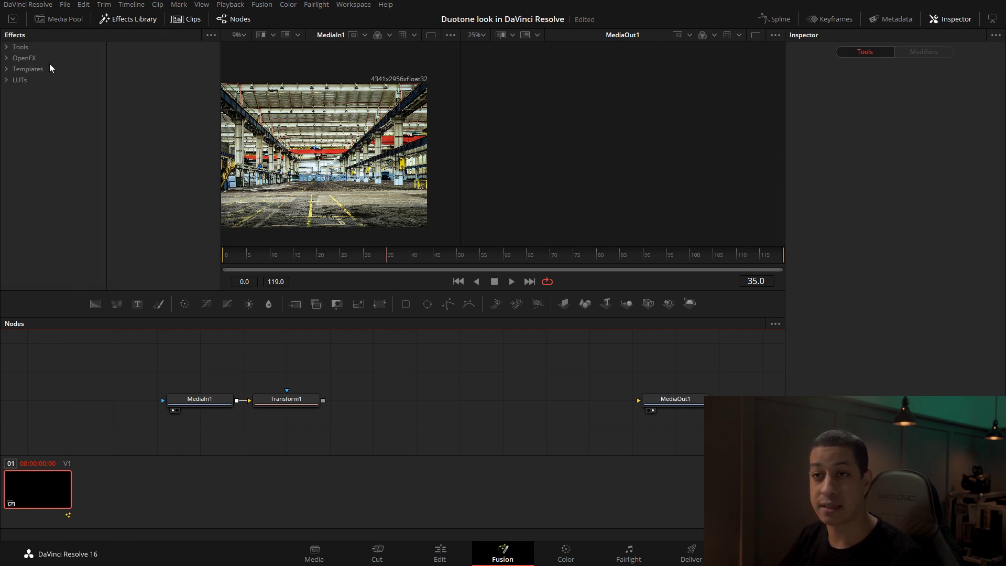
click(6, 70)
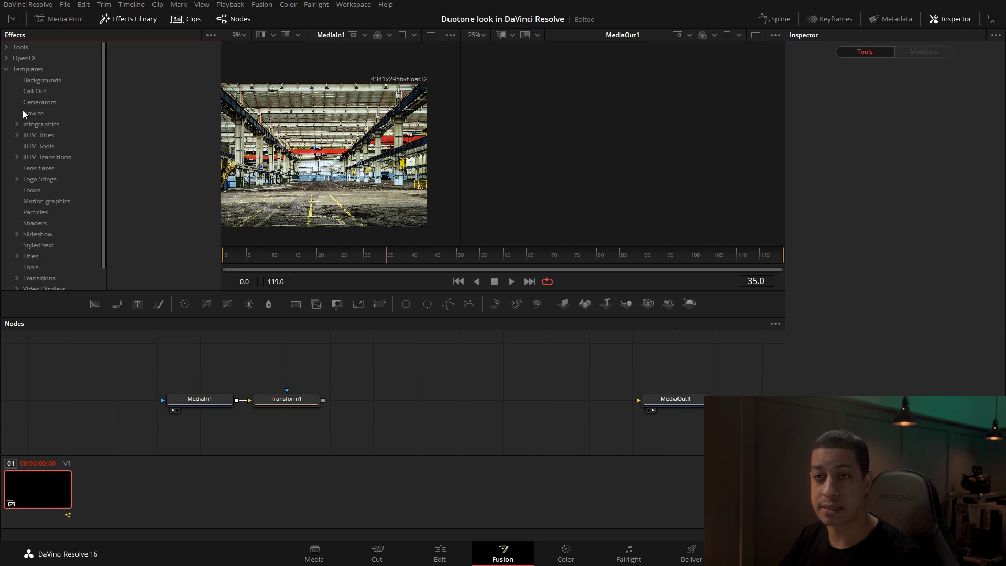
click(27, 148)
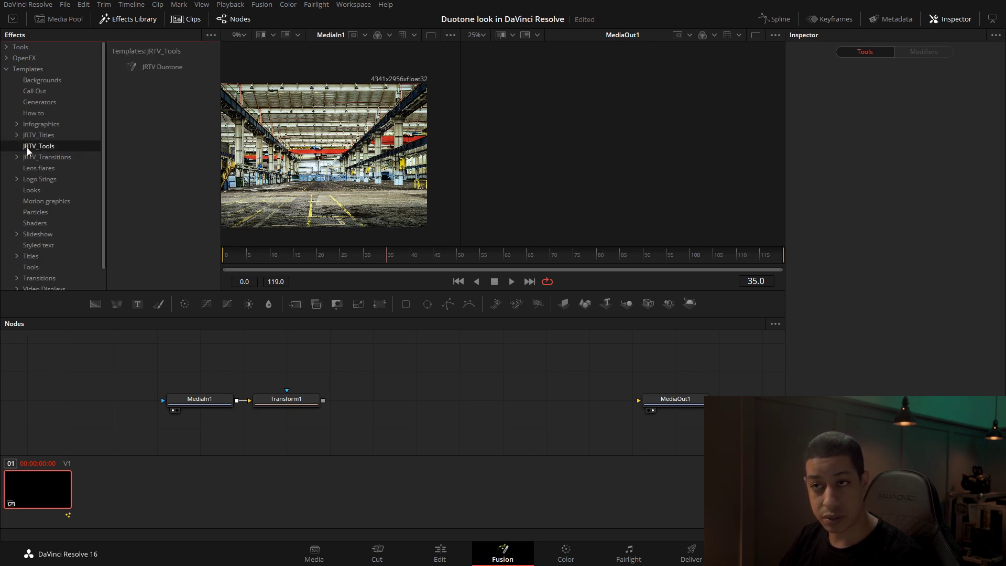
Step: Insert the JRTV Duotone template between Transform1 and MediaOut1
drag(163, 68, 461, 406)
drag(322, 400, 422, 400)
drag(498, 404, 658, 404)
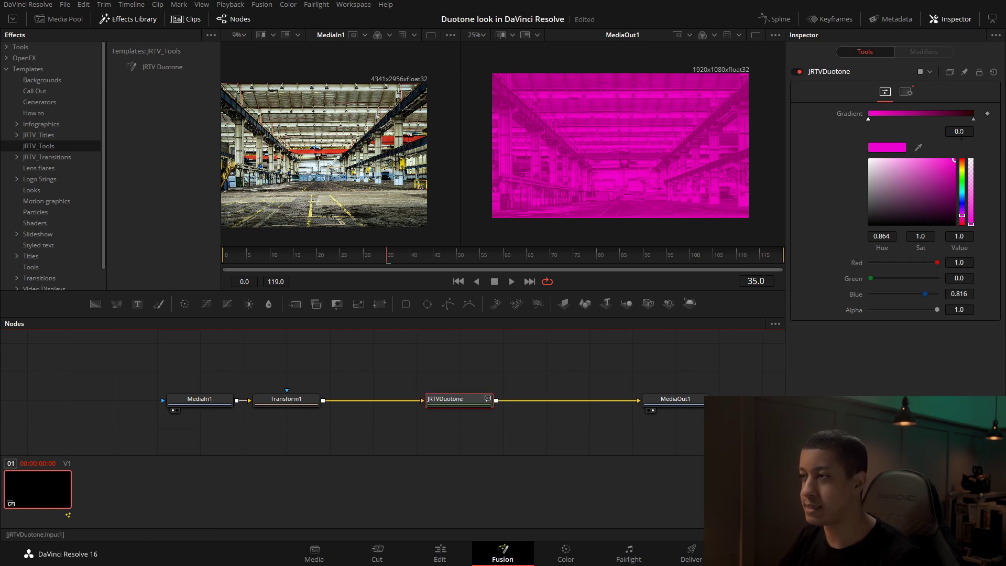
Step: Move the JRTVDuotone dark red gradient stop to 0.60 and jump to frame 47
drag(974, 119, 931, 121)
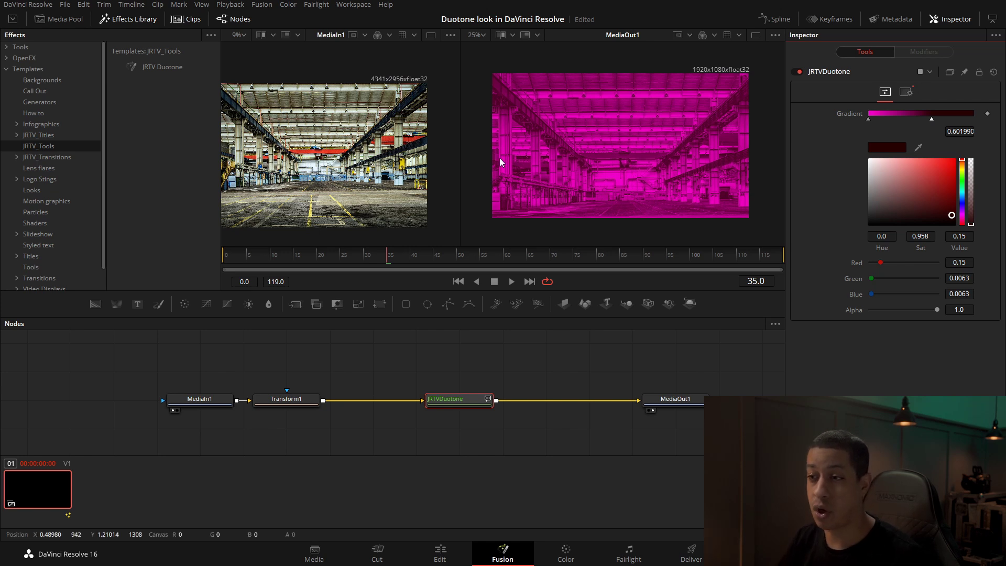
click(445, 263)
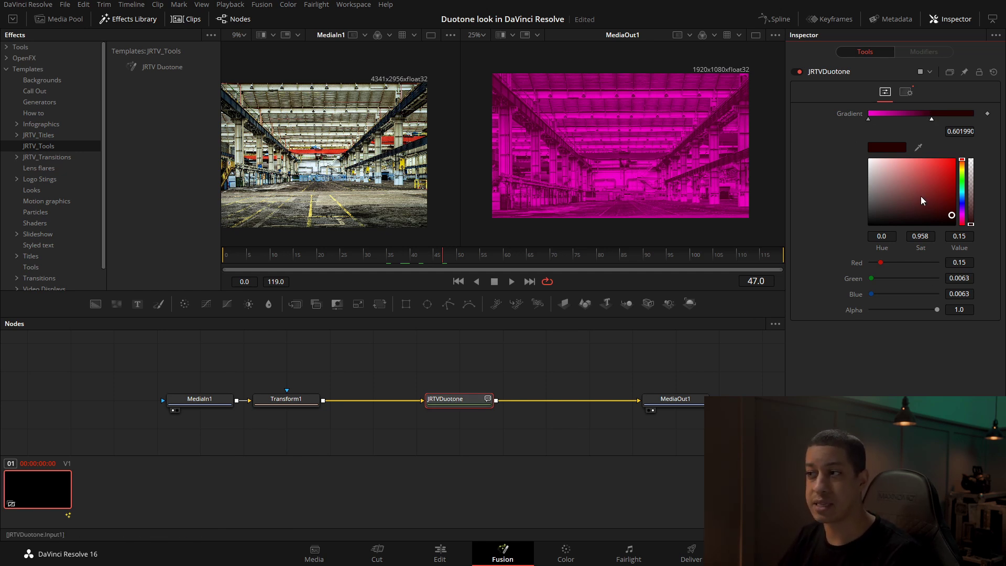
click(461, 403)
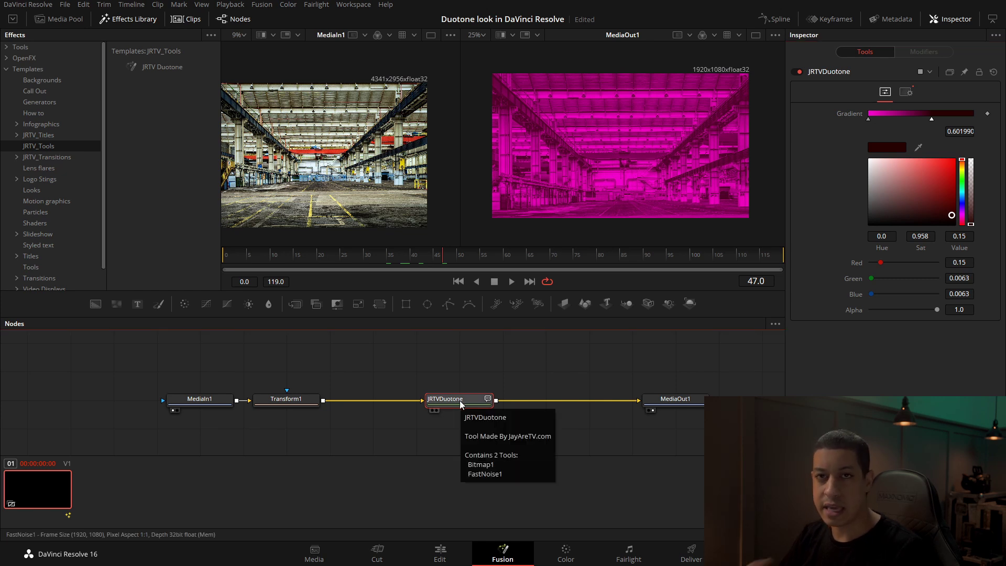